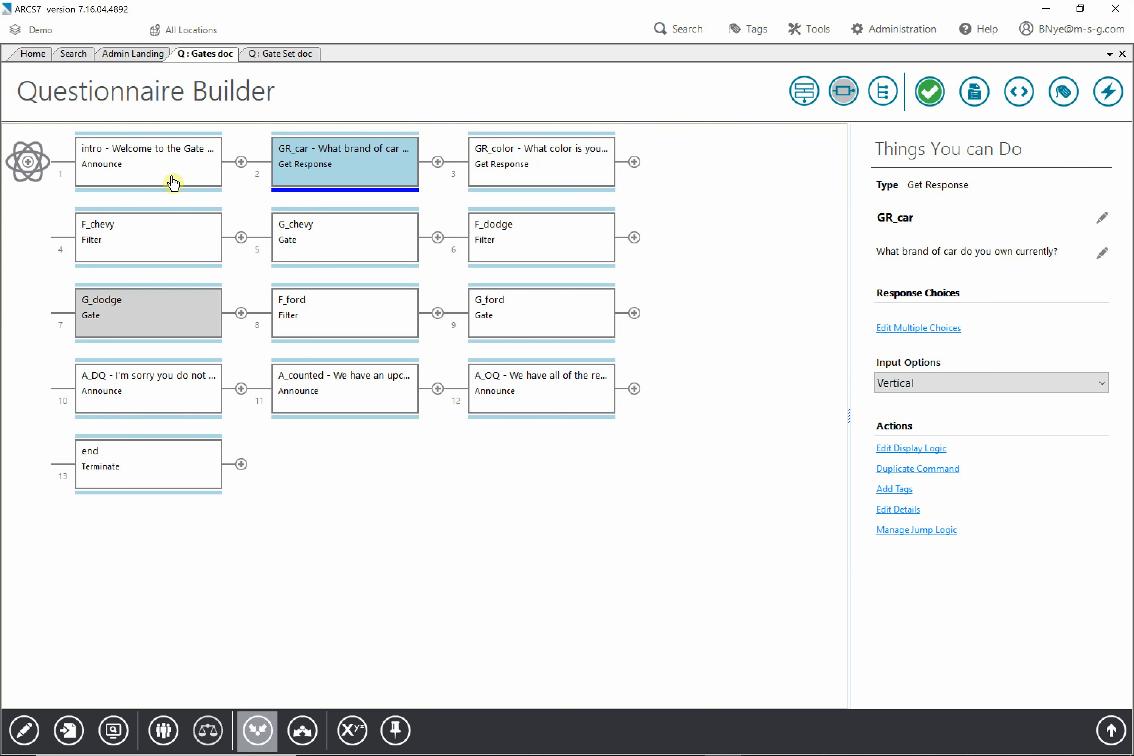
In the Gate Set doc questionnaire, insert a Gate Set command directly after the GR_color question
left_click(272, 55)
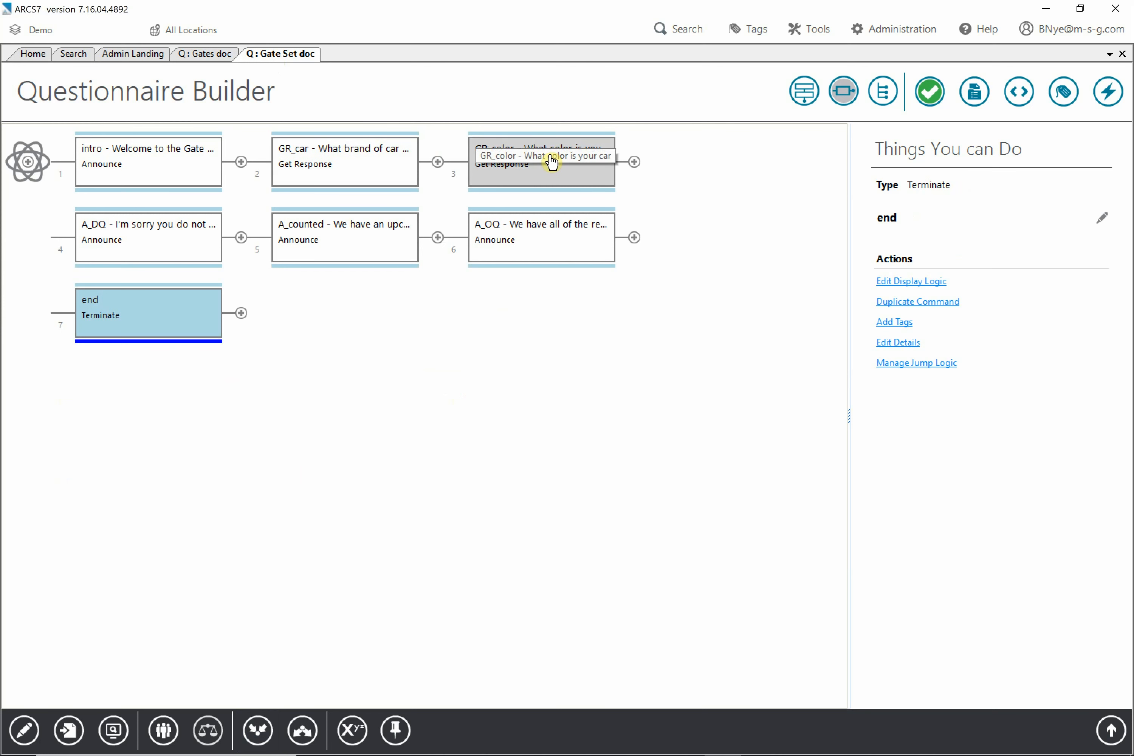
left_click(636, 164)
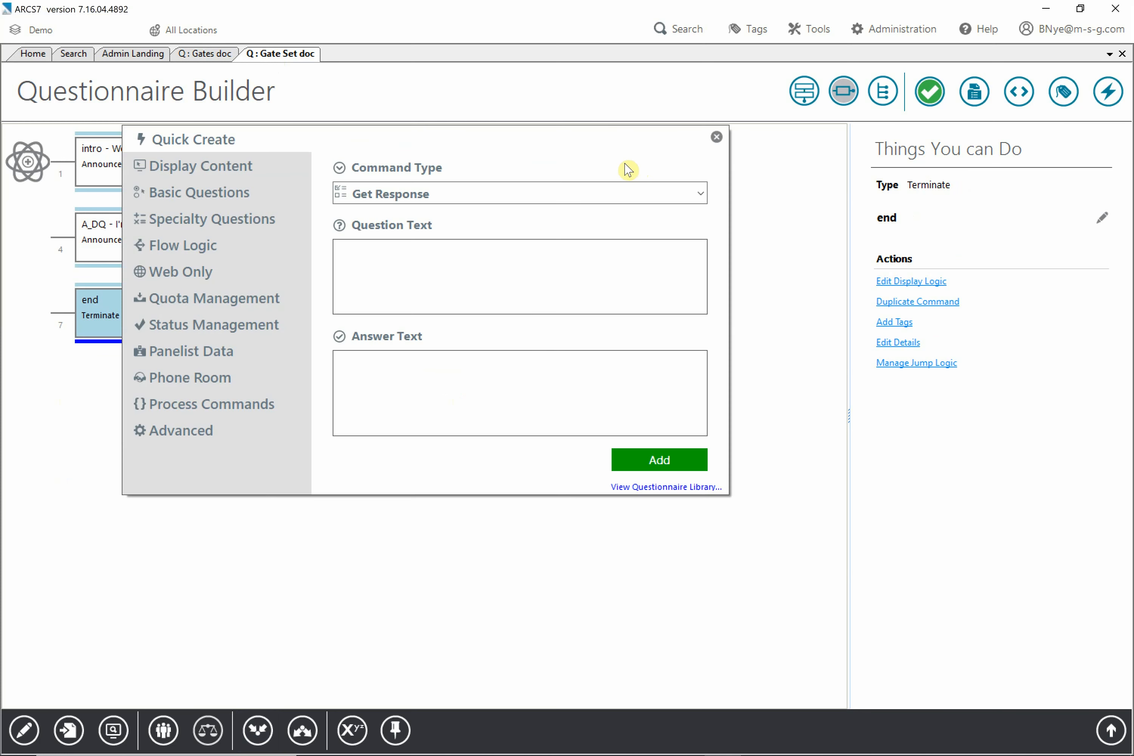
left_click(228, 299)
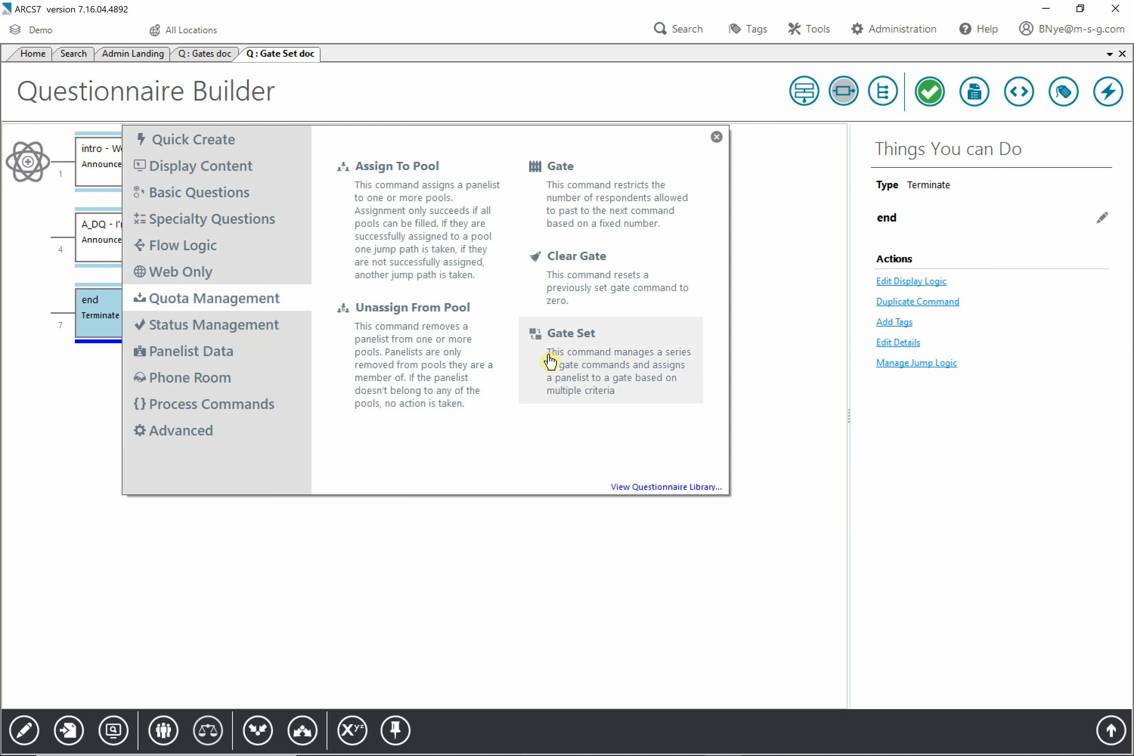
left_click(599, 374)
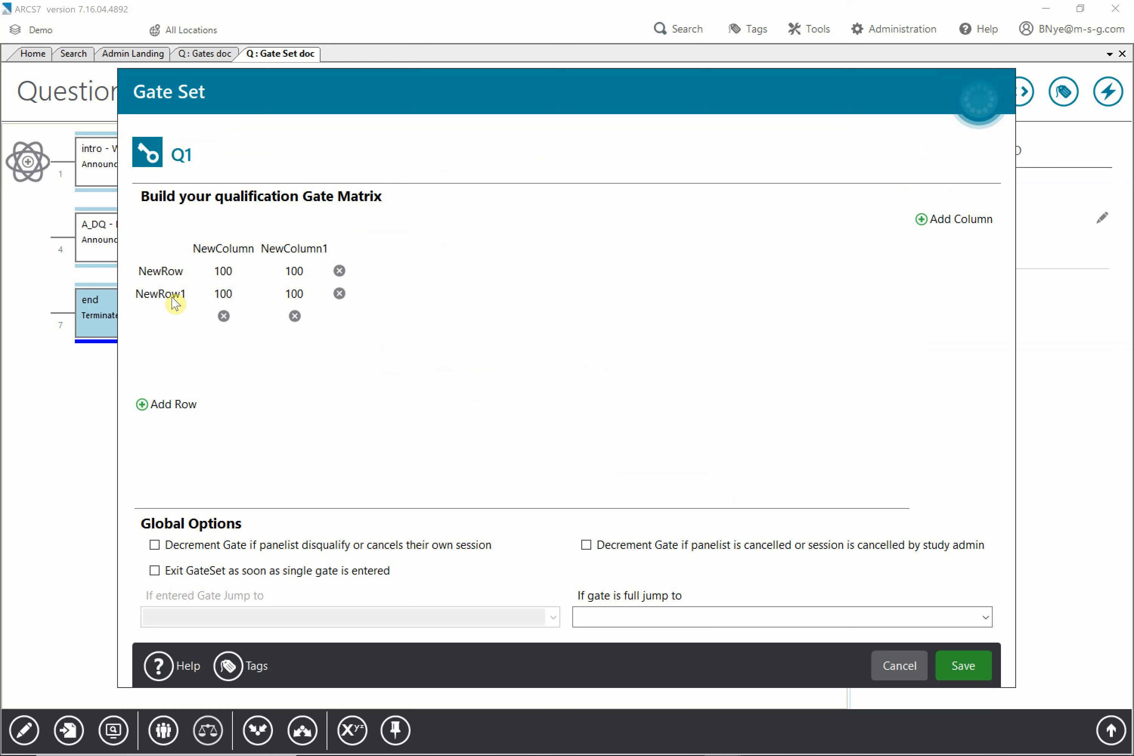
Name the first column of the gate matrix brand and its first row chevy
left_click(222, 252)
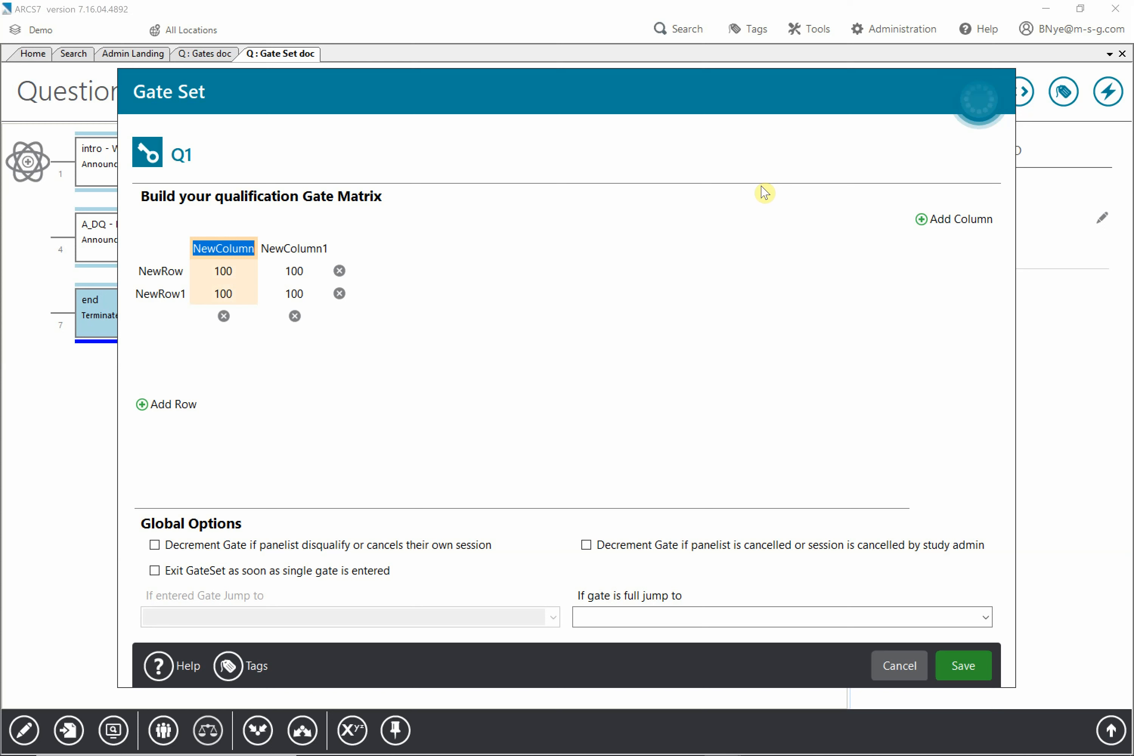
type("brand")
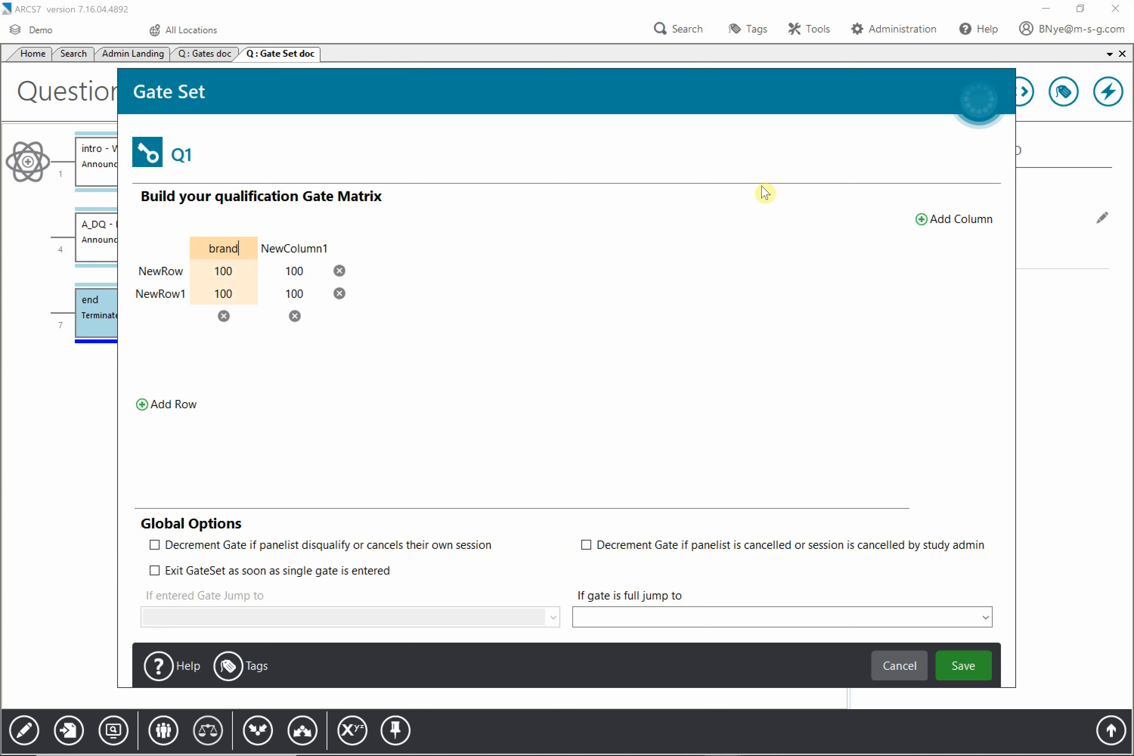
left_click(161, 271)
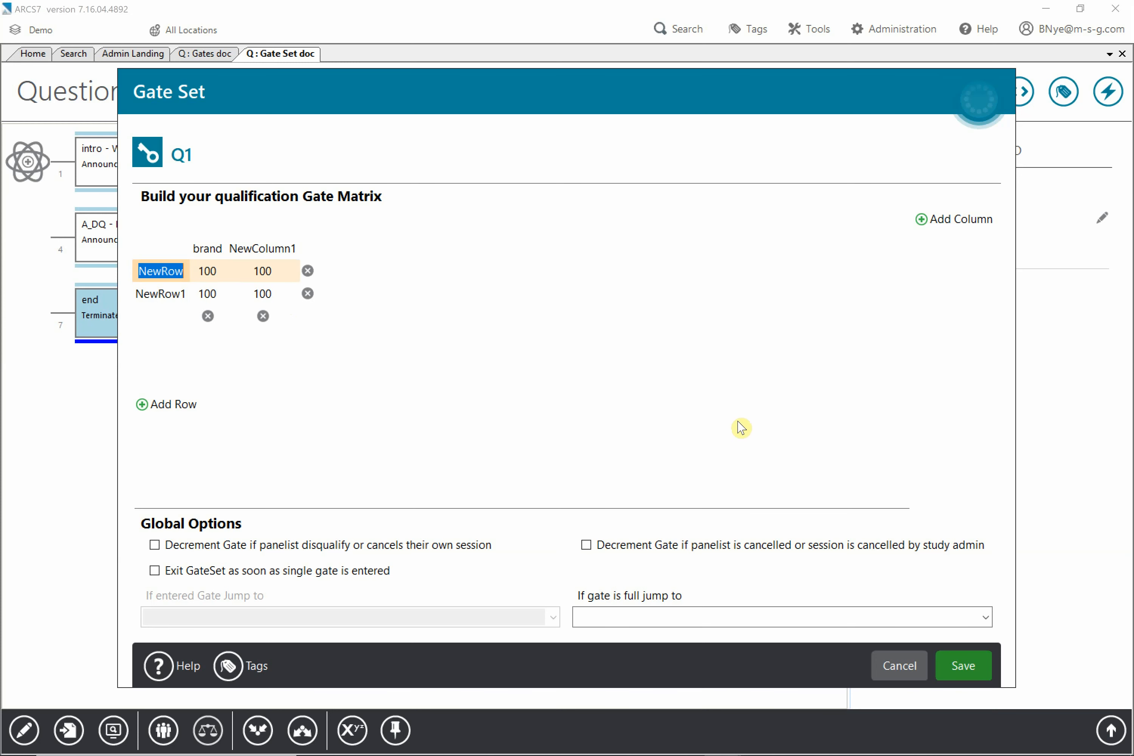
type("chev")
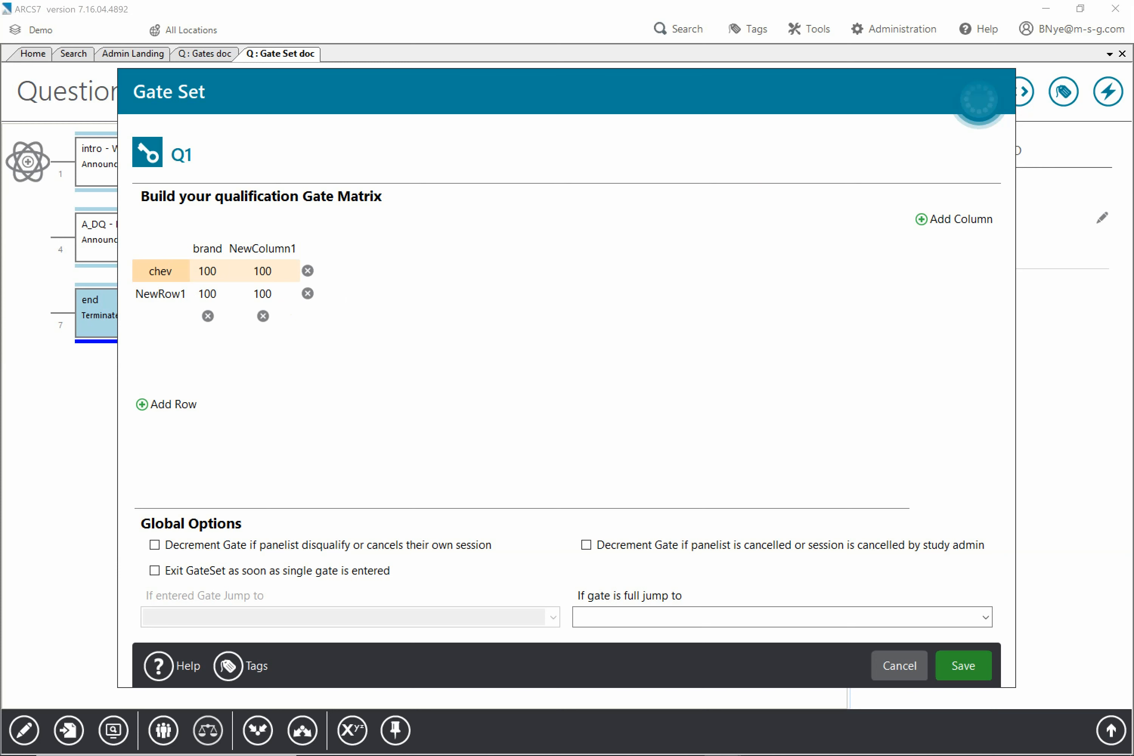
type("y")
Rename the second matrix row dodge and add a third row named ford
double_click(167, 294)
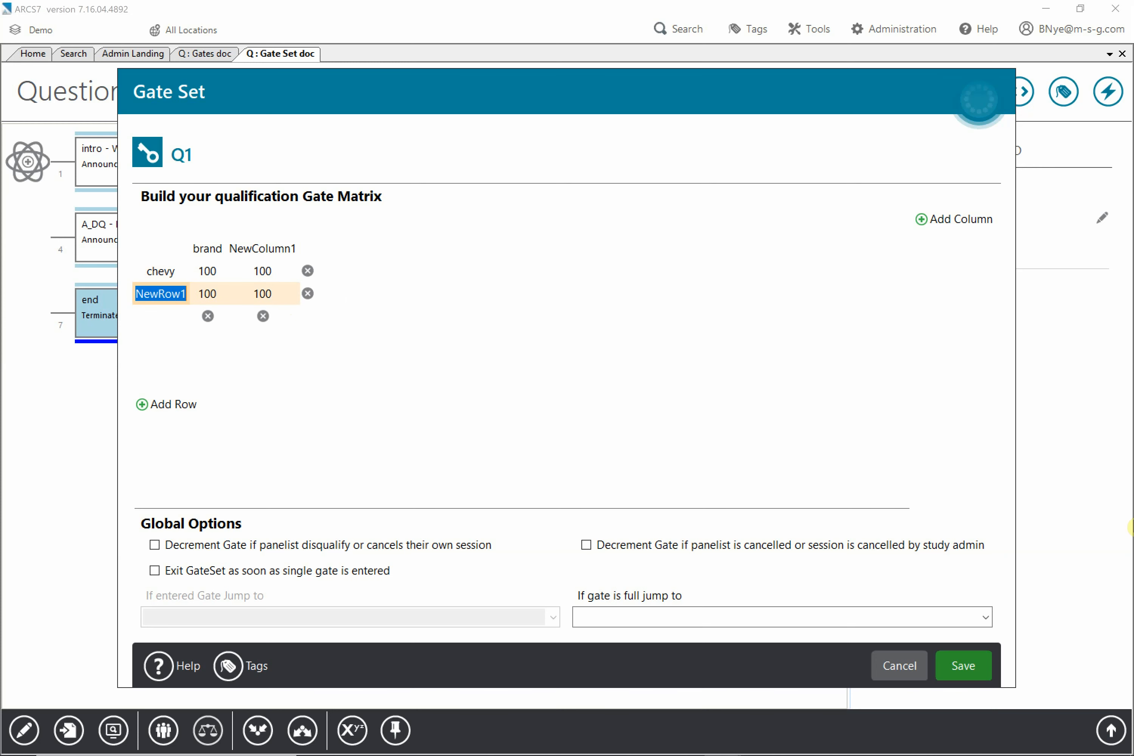
type("dodgw")
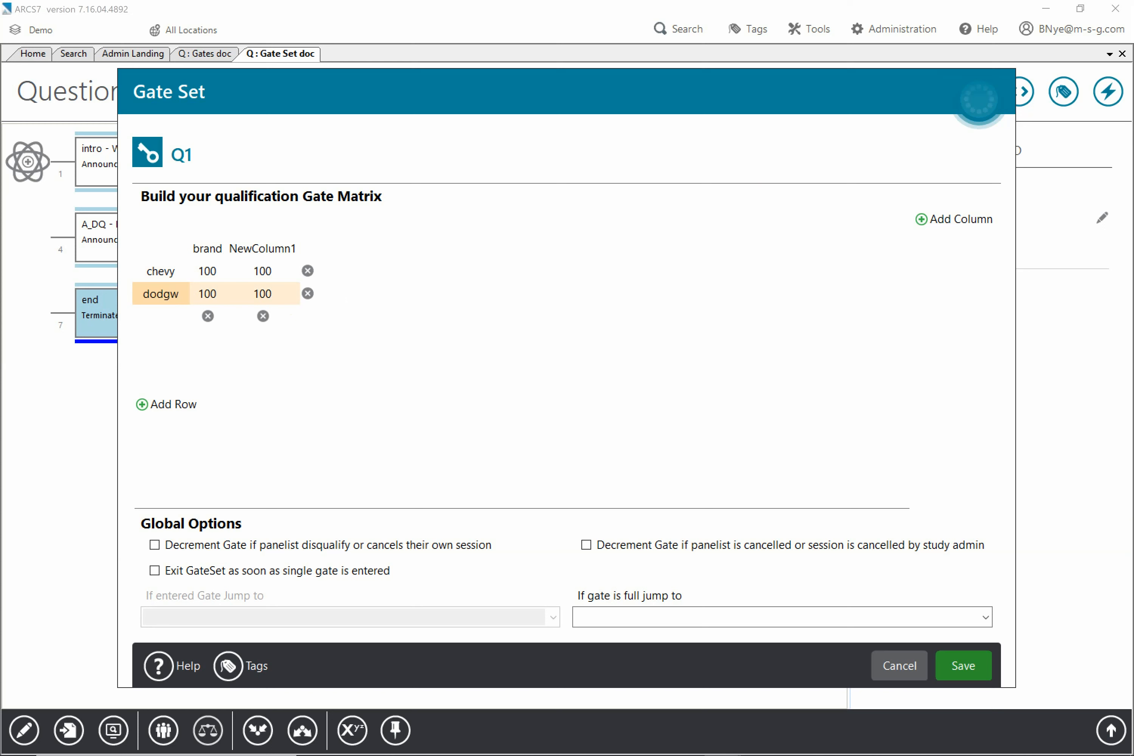
key("BackSpace")
type("e")
left_click(142, 405)
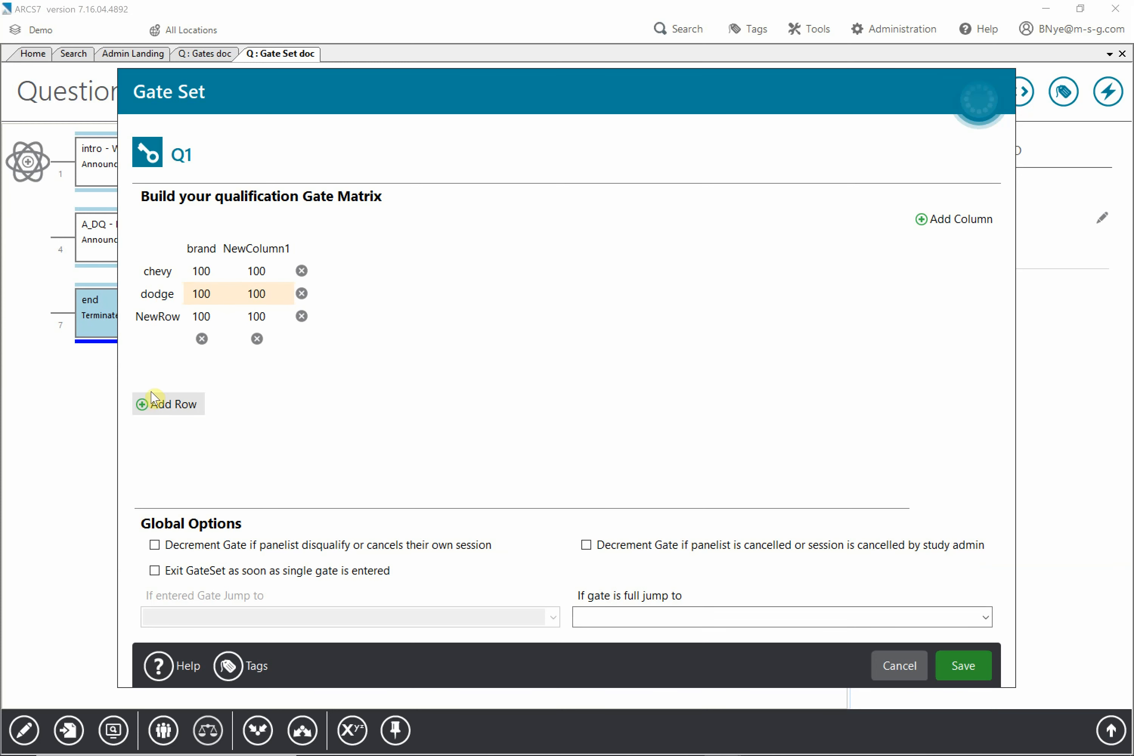
double_click(157, 316)
type("f")
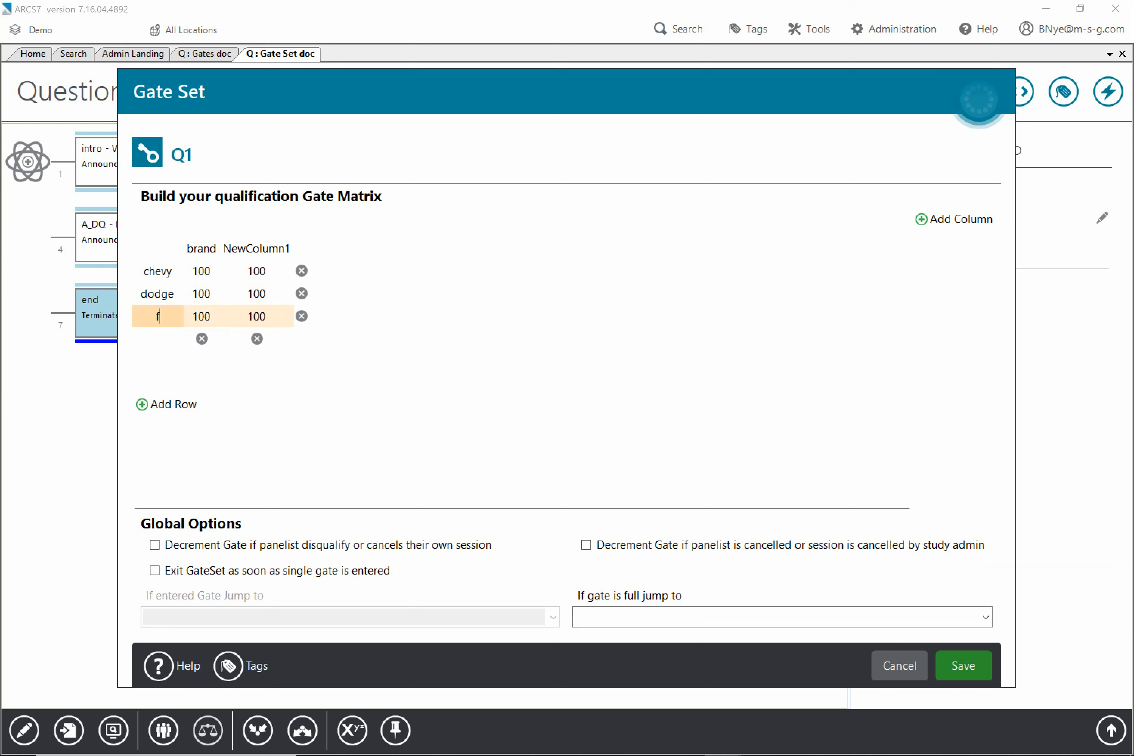
type("ord")
Set the brand column's gate limits to 5 for chevy, 5 for dodge and 8 for ford
left_click(204, 274)
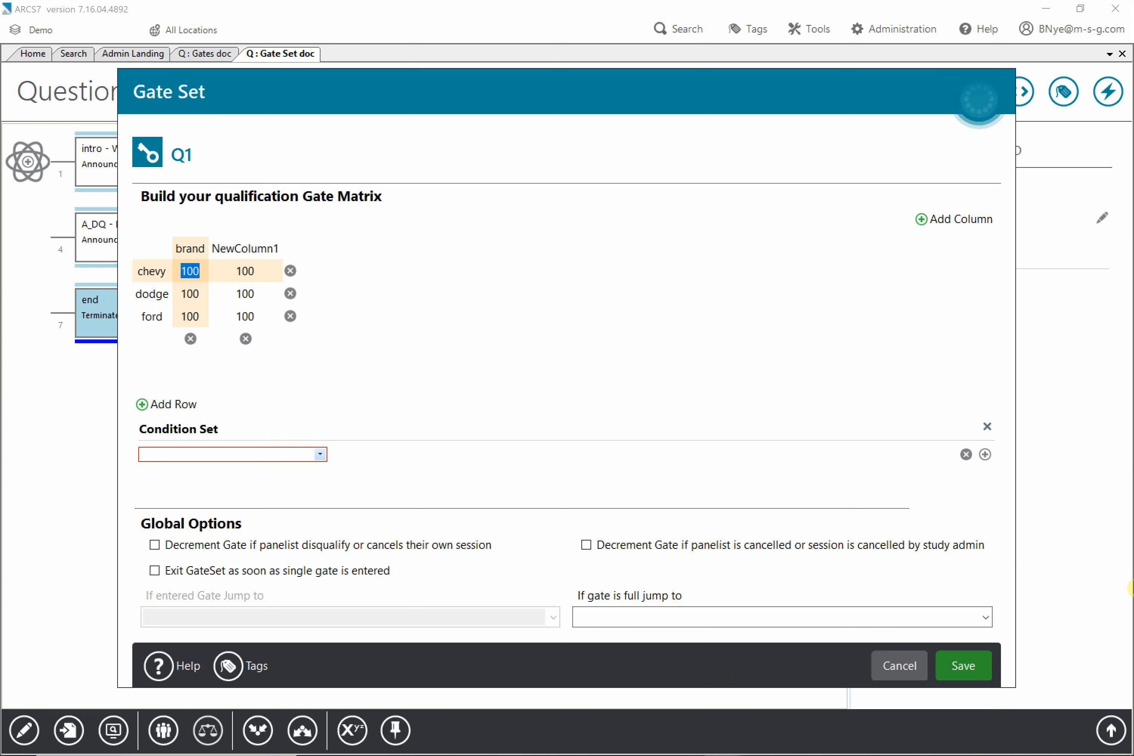
type("5")
left_click(193, 296)
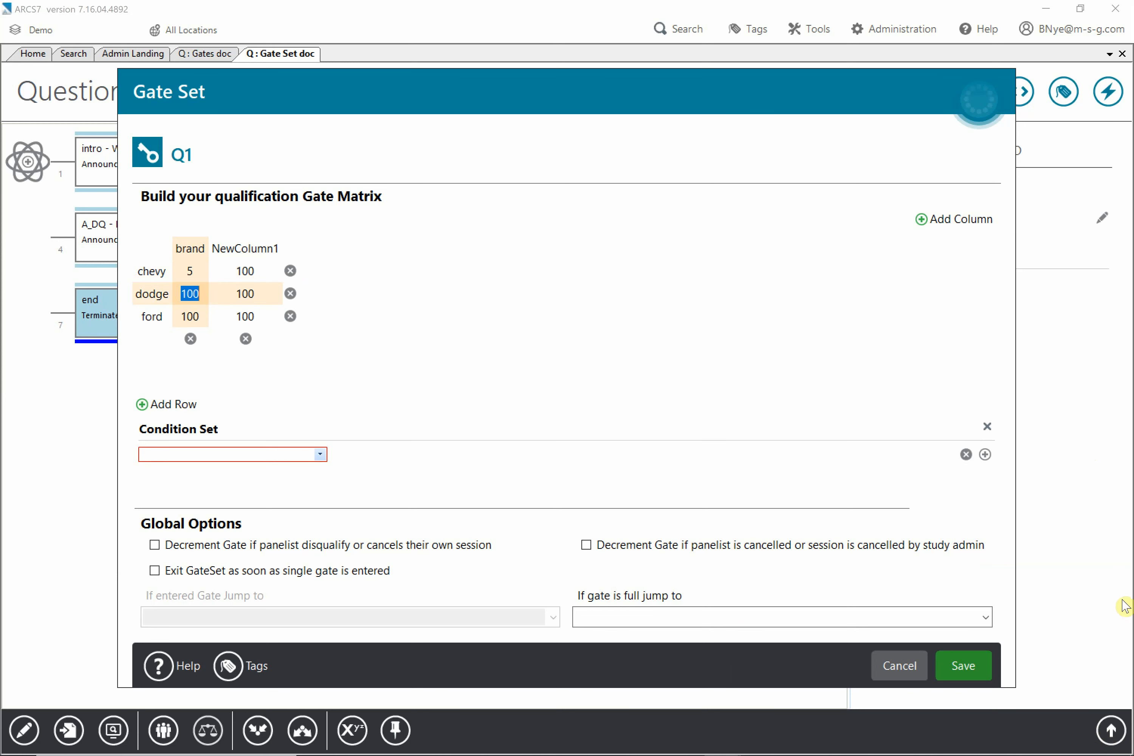
type("5")
left_click(190, 318)
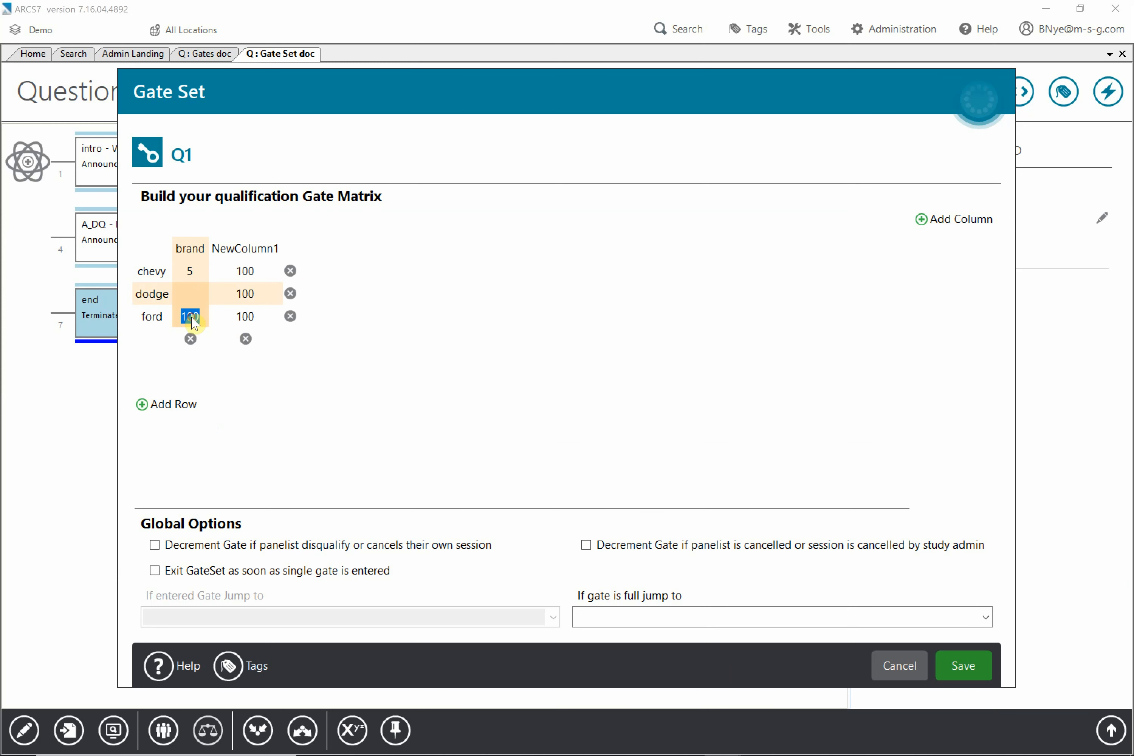
type("8")
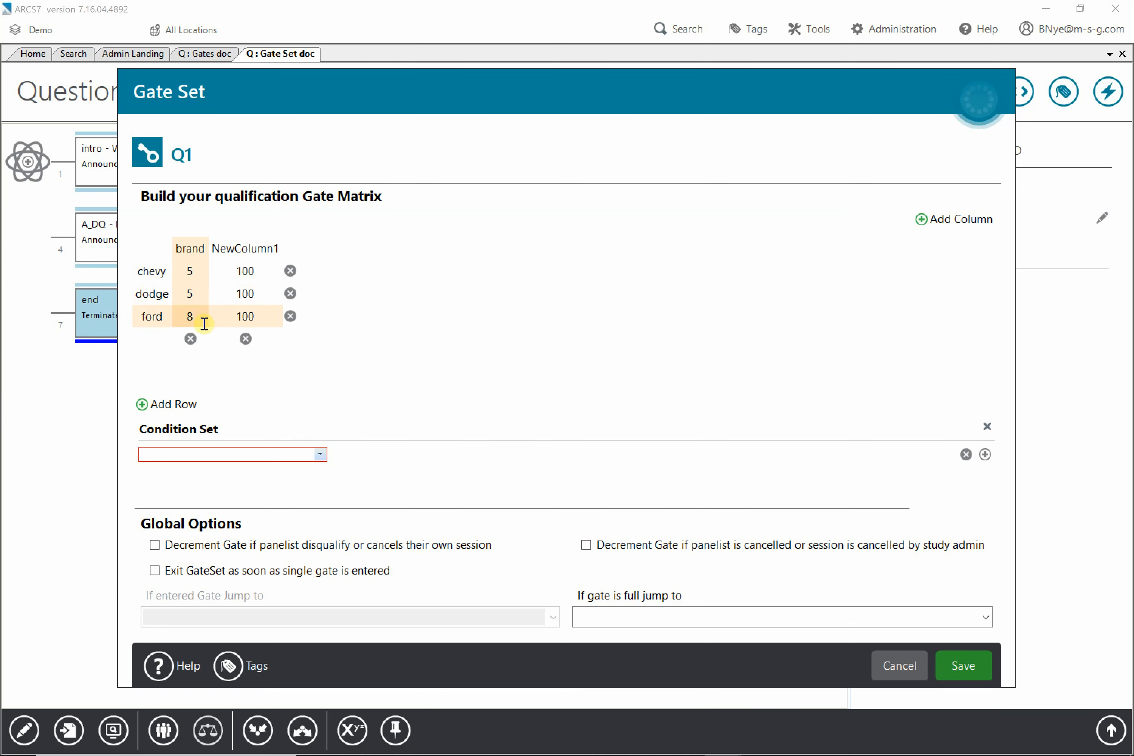
Define the condition for the chevy gate in the brand column as GR_car, With Answer, Chevrolet, Selected
left_click(200, 287)
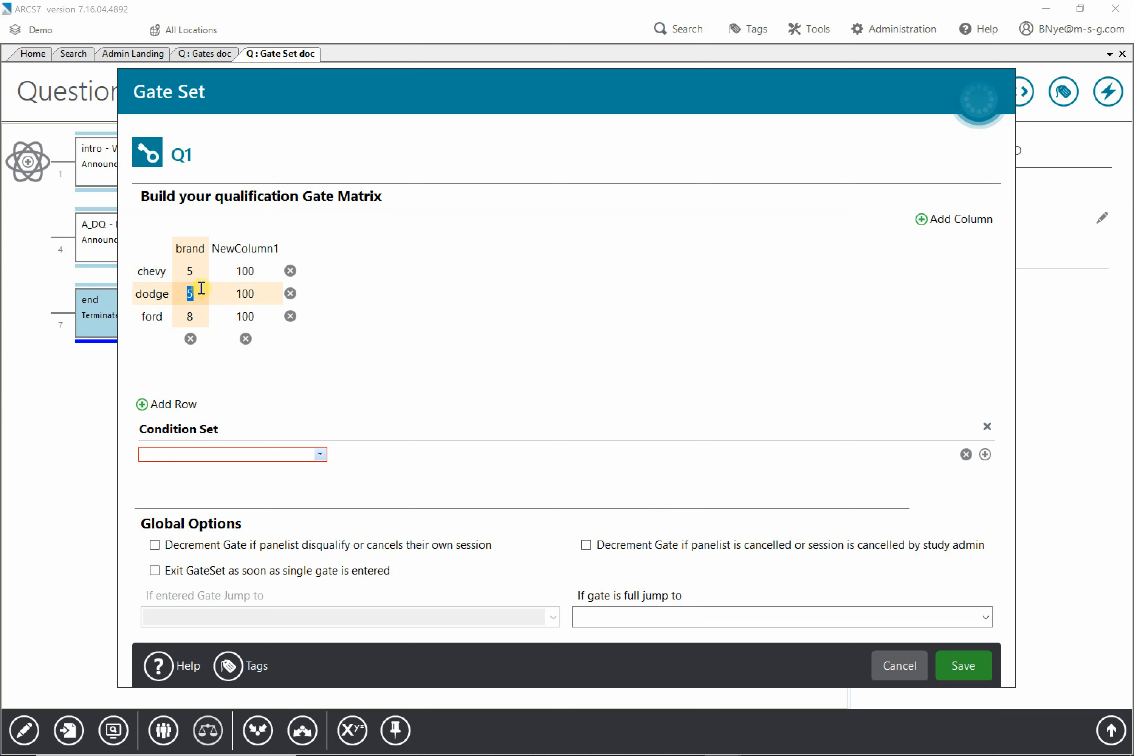
left_click(196, 272)
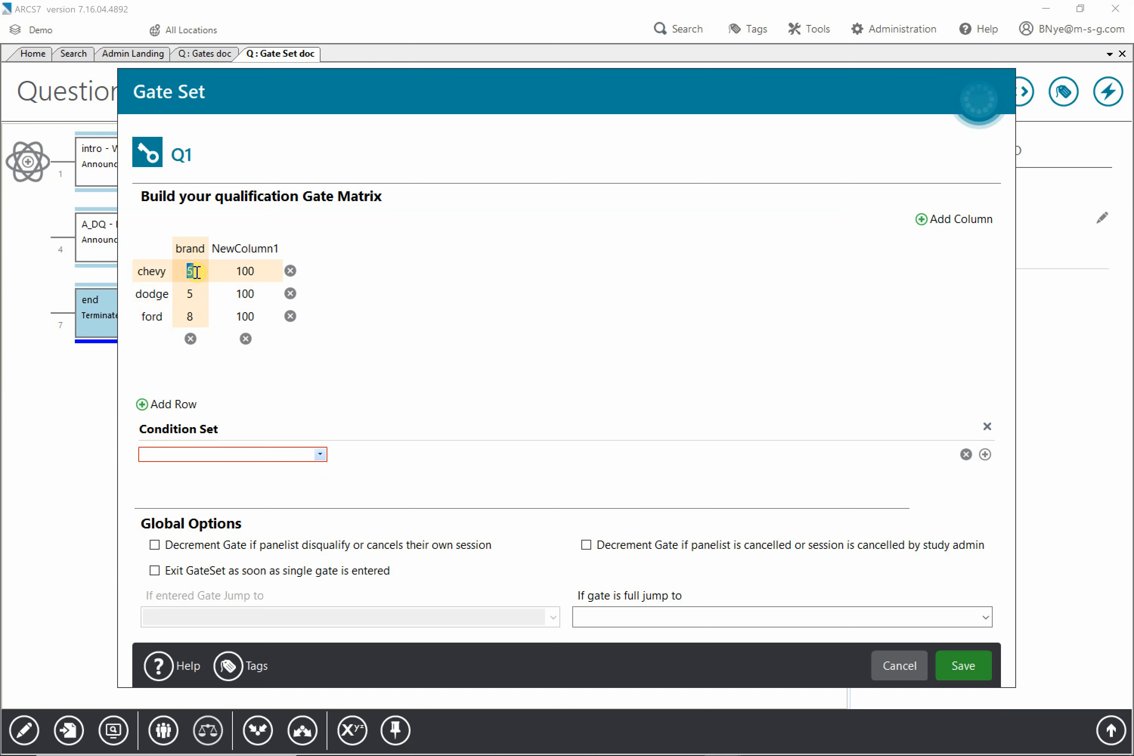
left_click(320, 454)
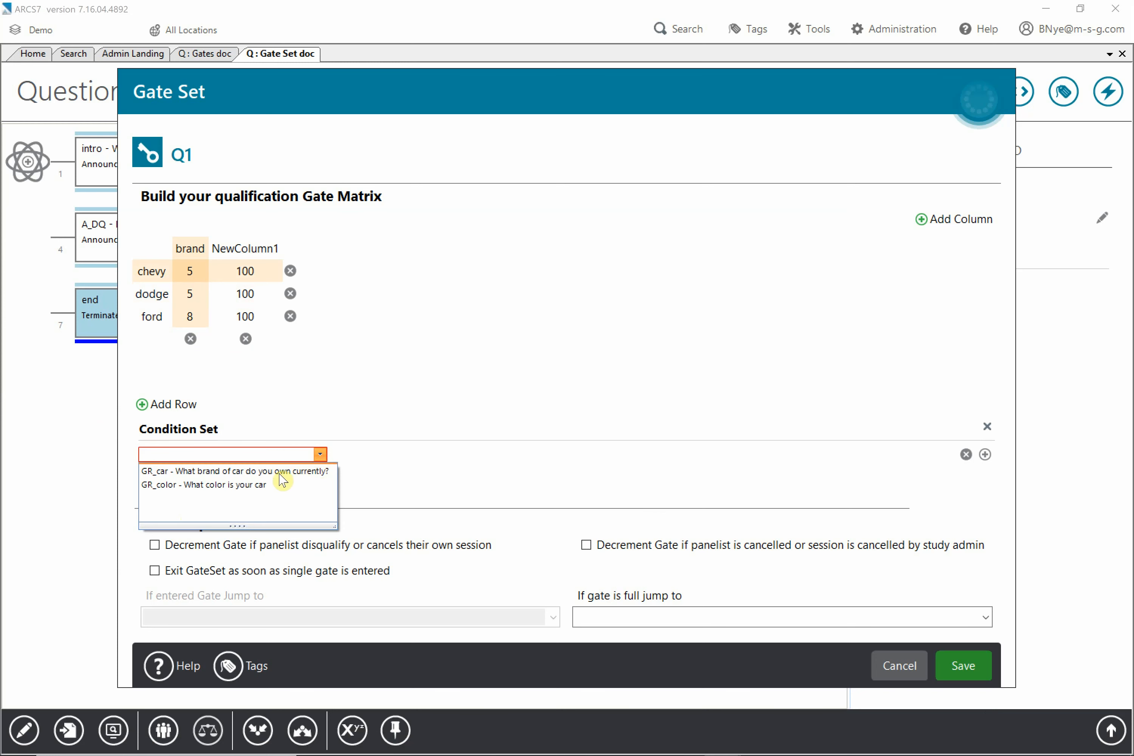
left_click(272, 472)
left_click(418, 454)
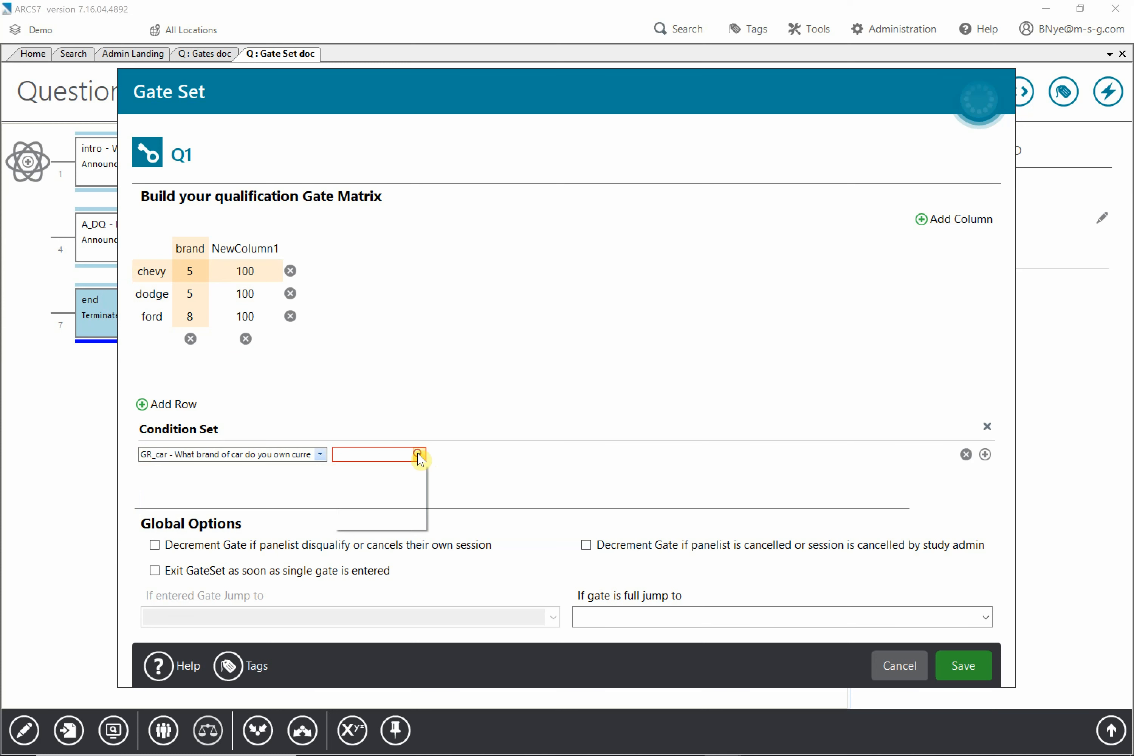
left_click(373, 501)
left_click(518, 454)
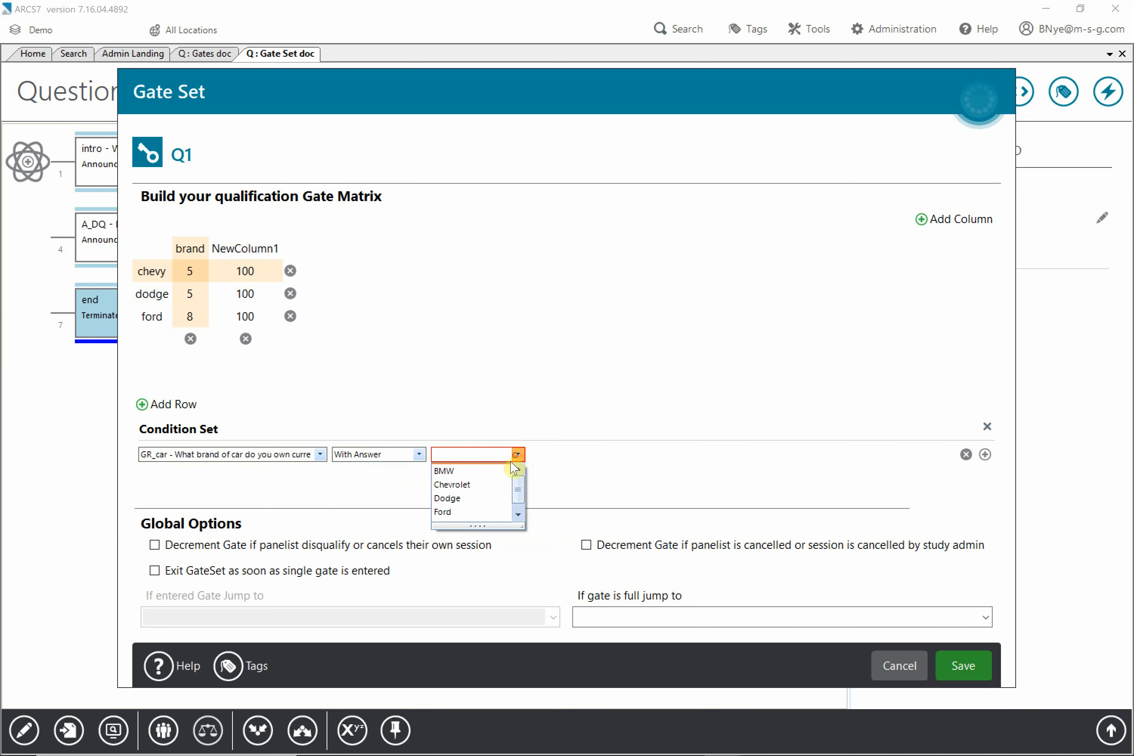
left_click(476, 485)
left_click(616, 454)
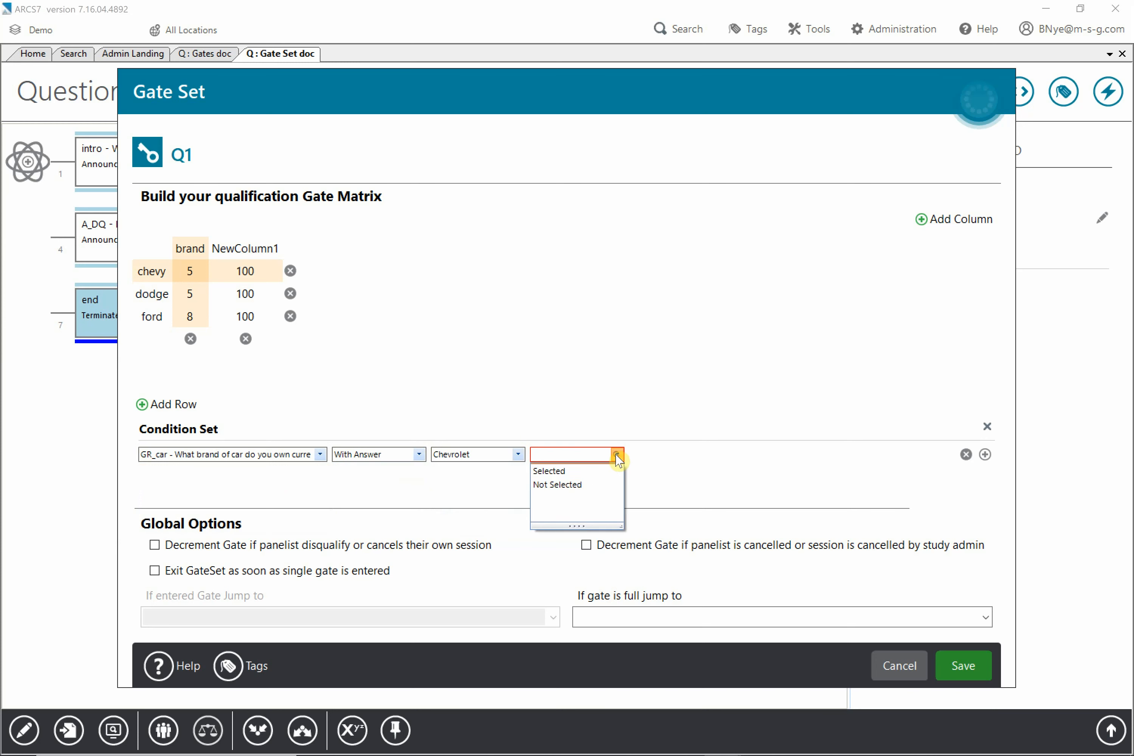
left_click(595, 472)
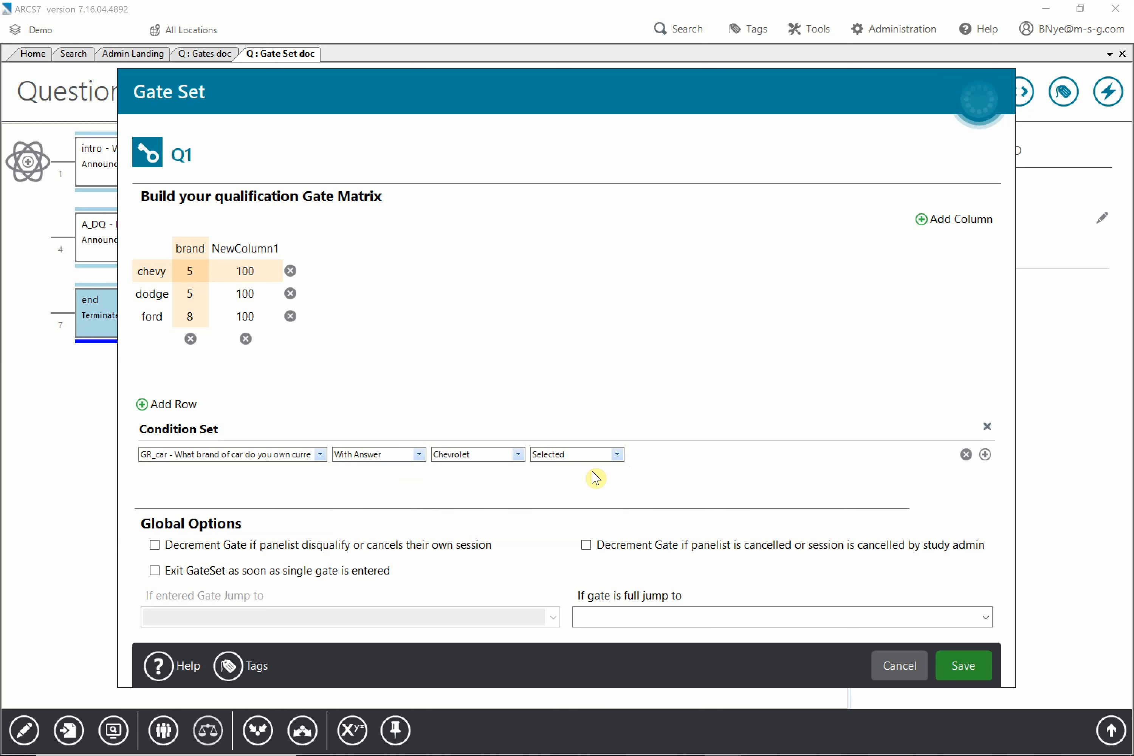
Define the condition for the dodge gate in the brand column as GR_car, With Answer, Dodge, Selected
left_click(204, 298)
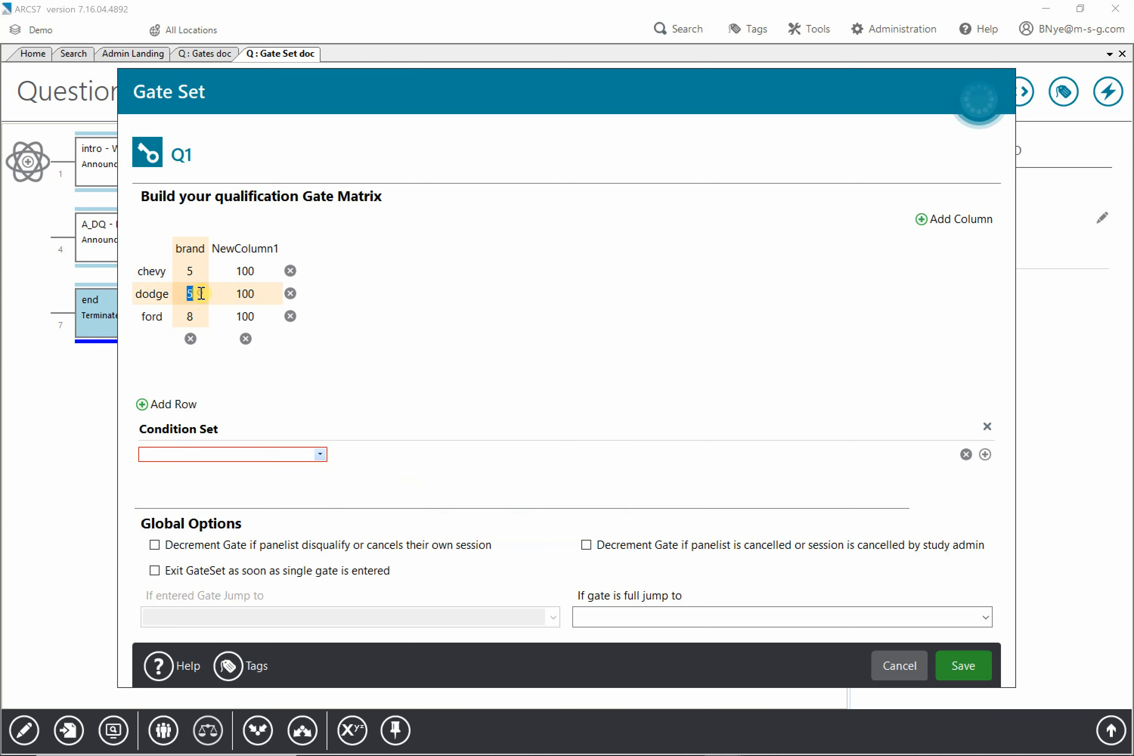
left_click(320, 455)
left_click(299, 472)
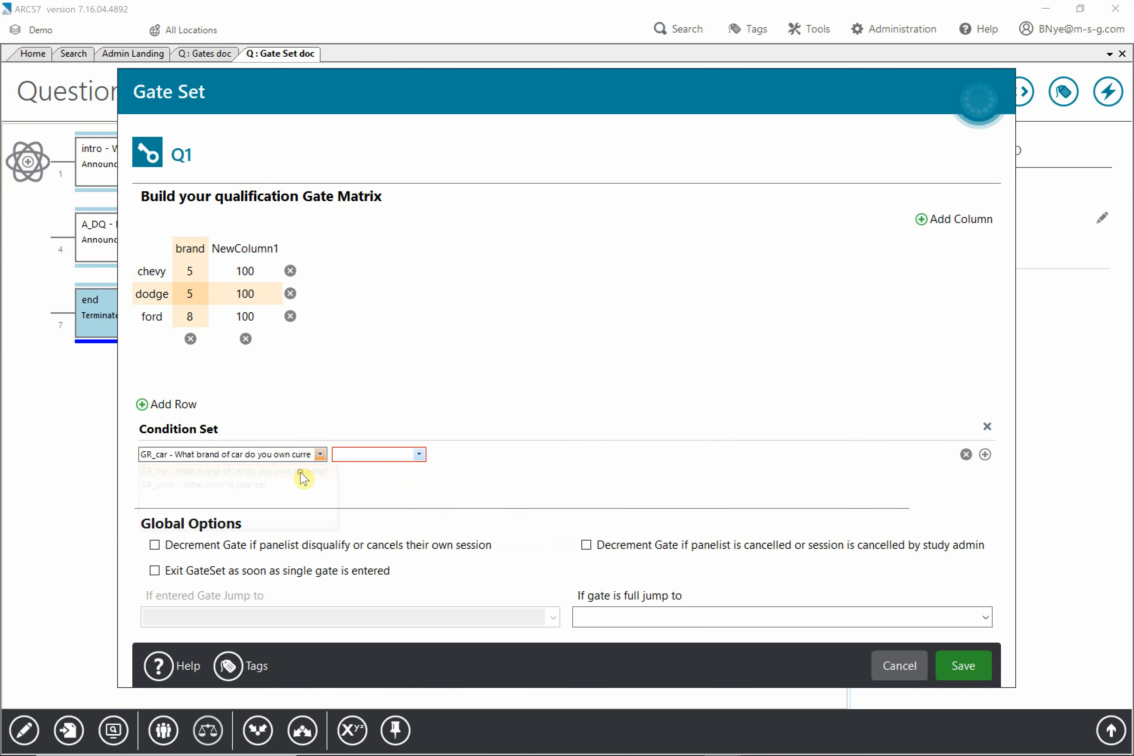
left_click(419, 456)
left_click(372, 502)
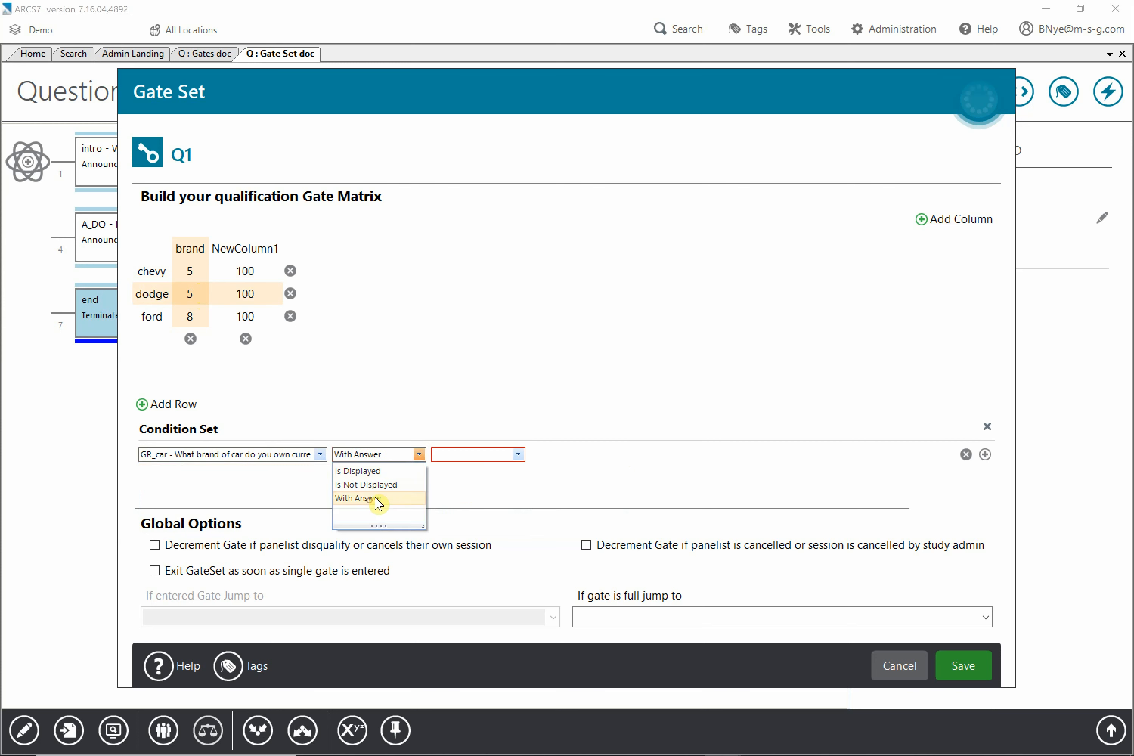
left_click(518, 455)
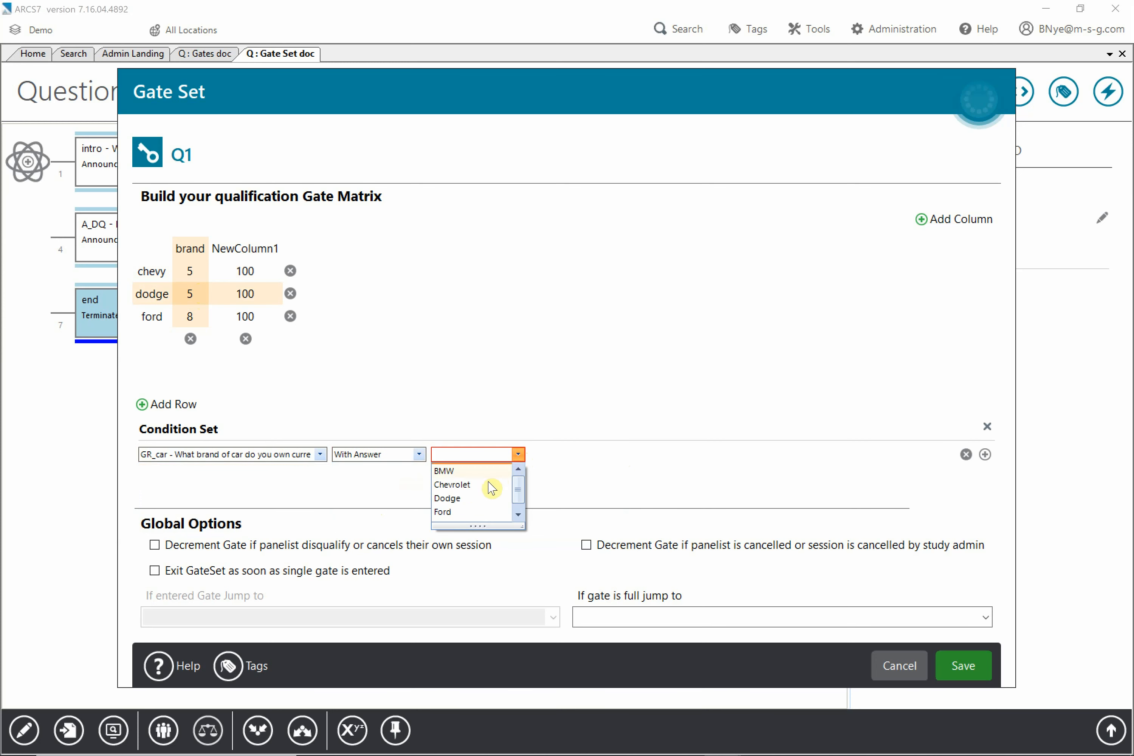
left_click(454, 503)
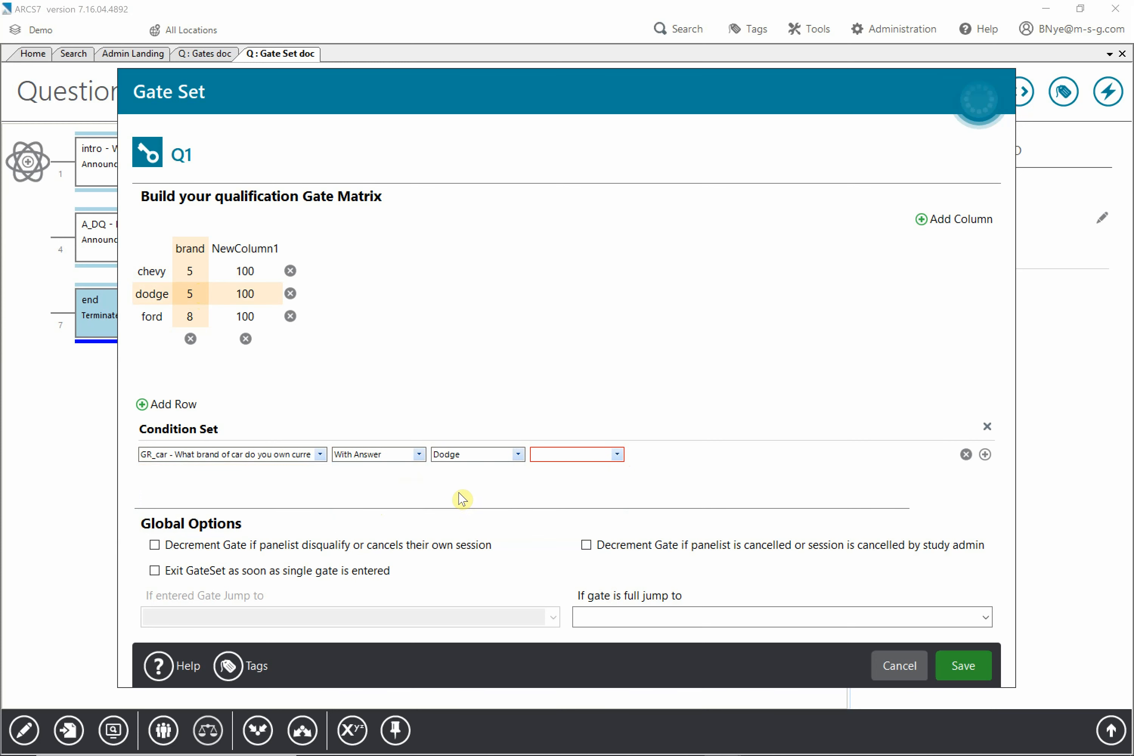
left_click(618, 455)
left_click(549, 471)
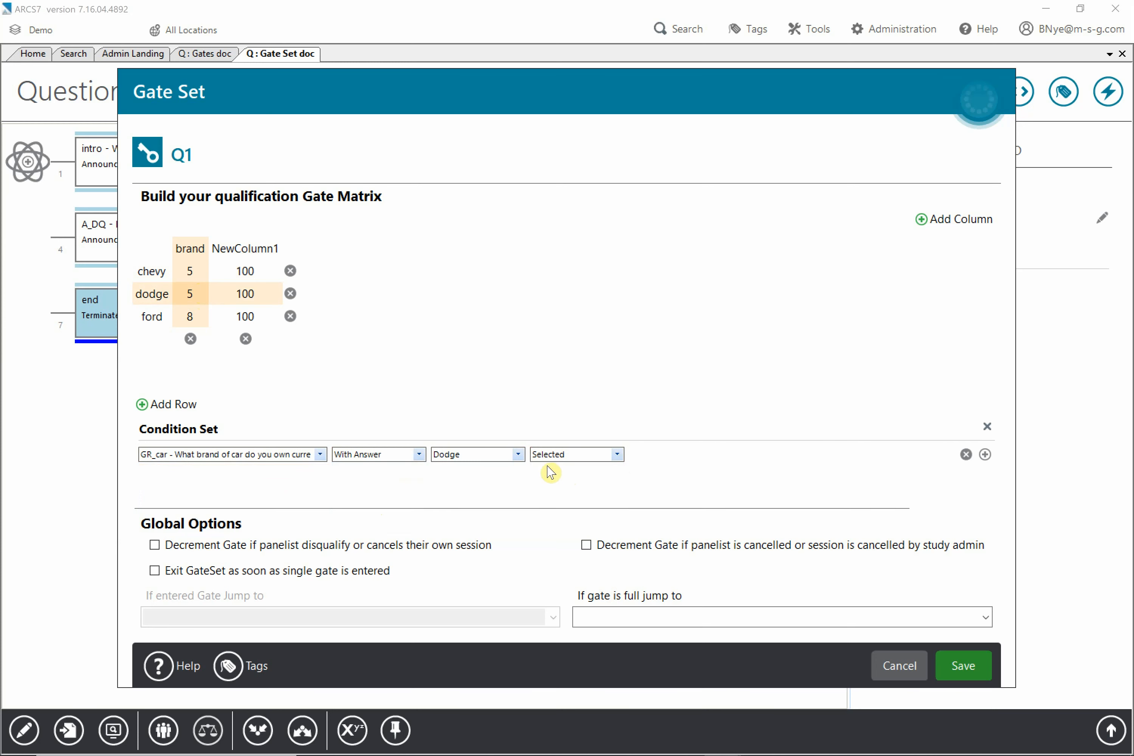
Define the condition for the ford gate in the brand column as GR_car, With Answer, Ford, Selected
left_click(189, 316)
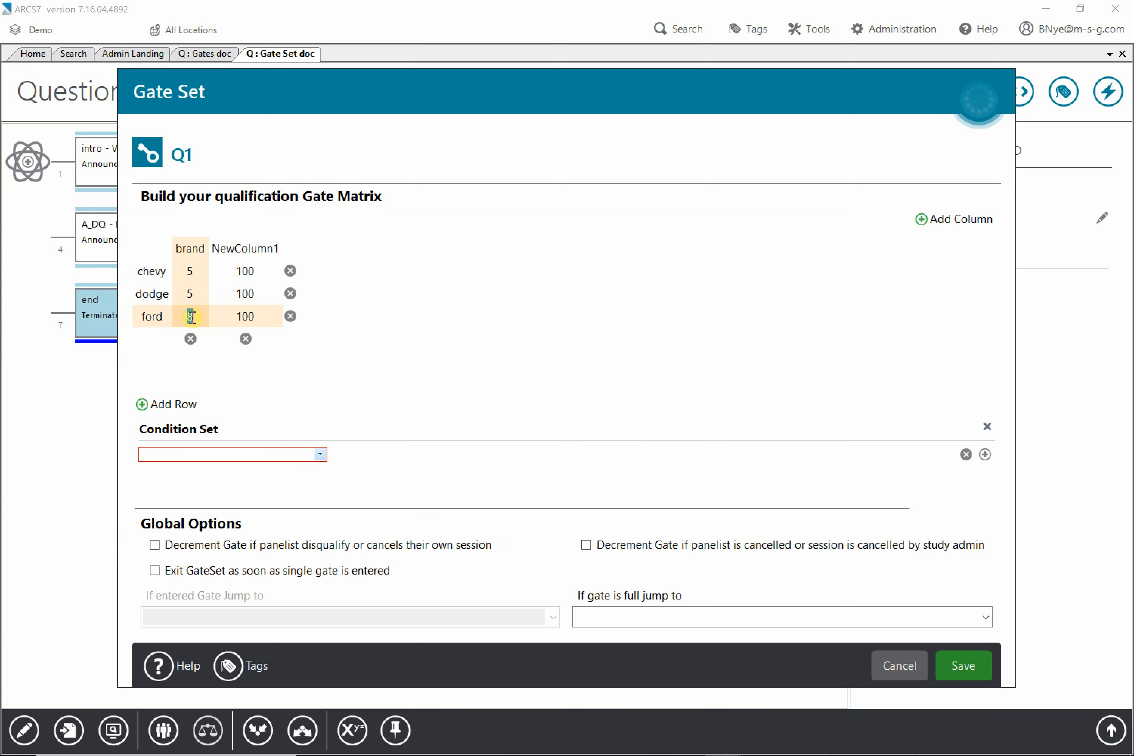
left_click(320, 454)
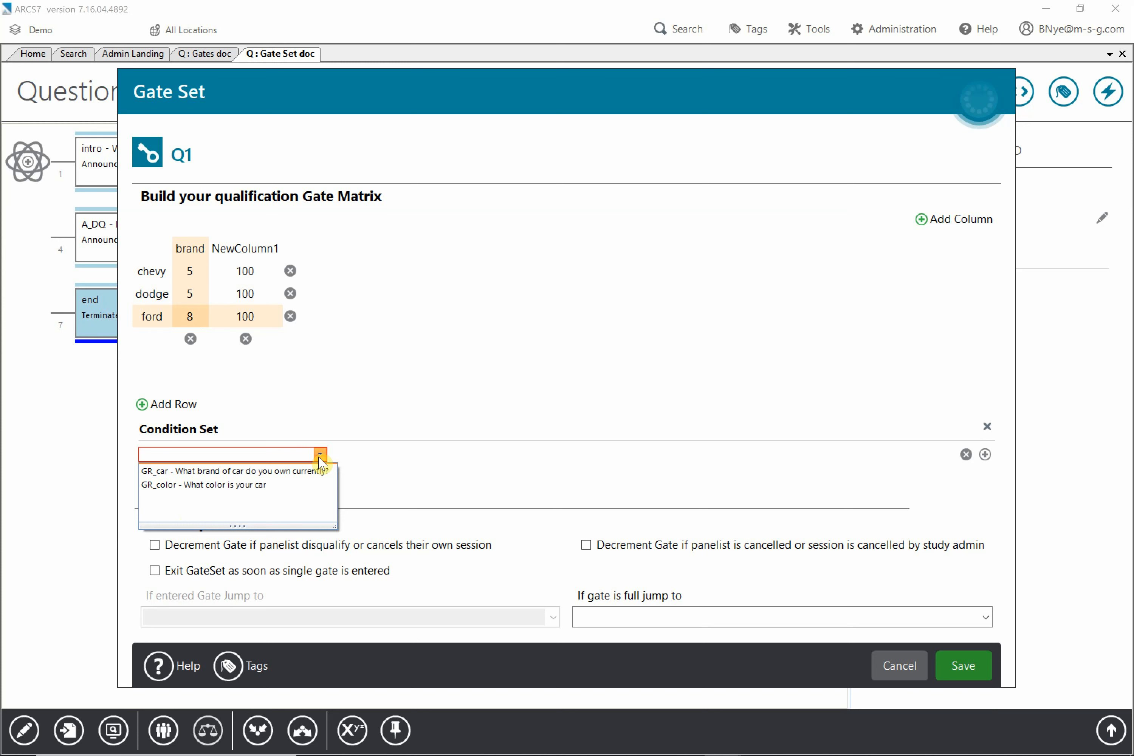
left_click(310, 471)
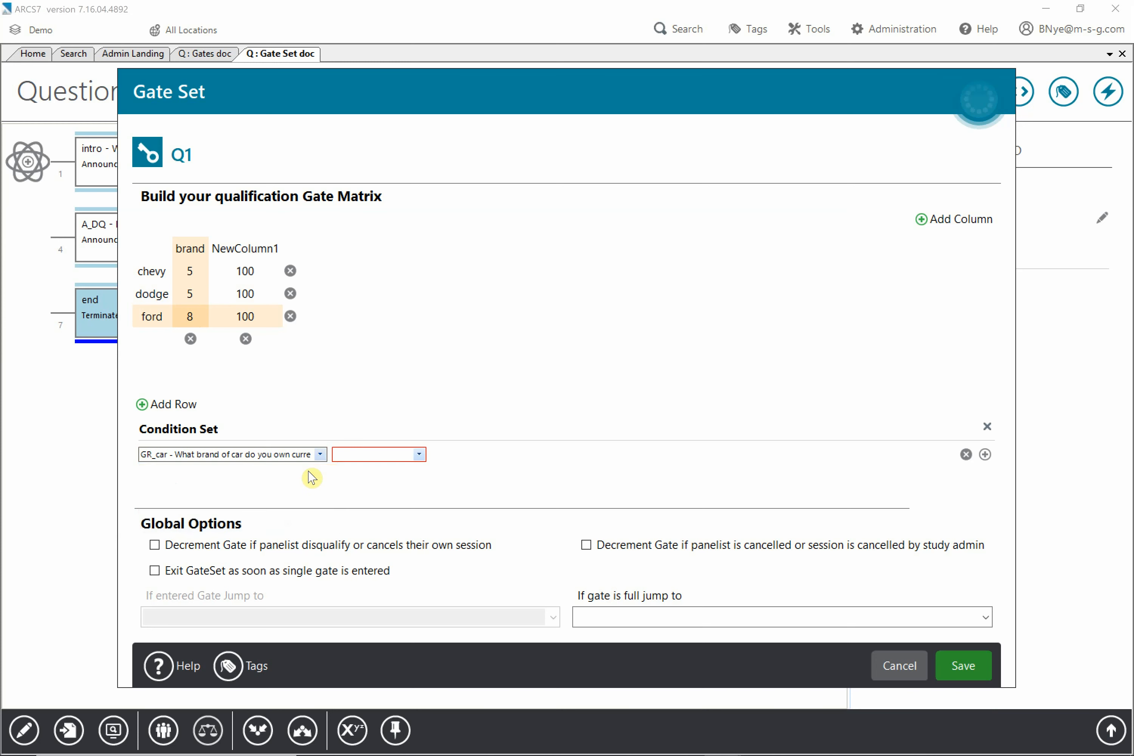
left_click(419, 455)
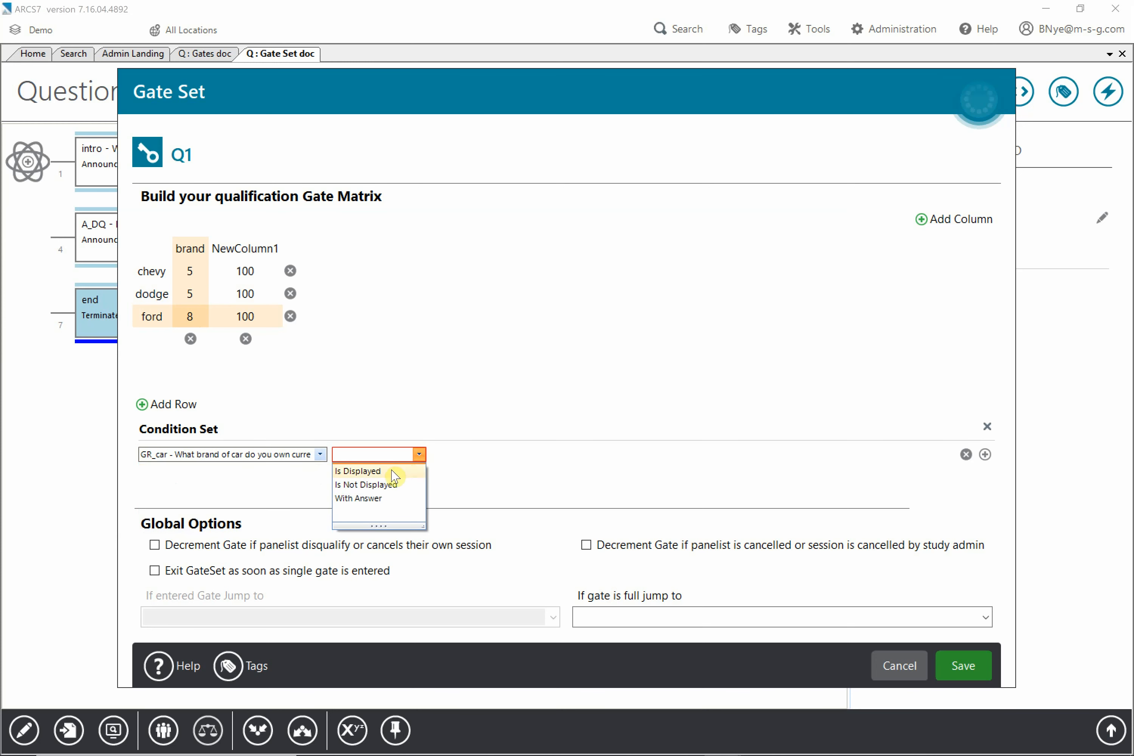
left_click(372, 471)
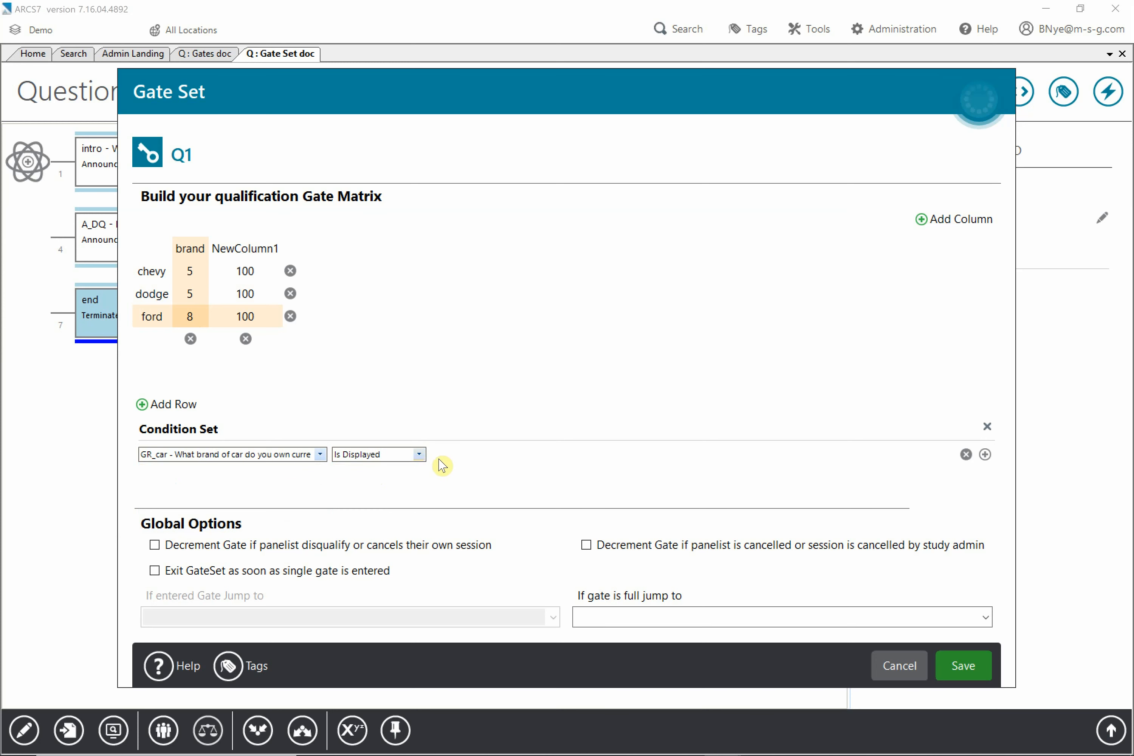
left_click(419, 455)
left_click(376, 499)
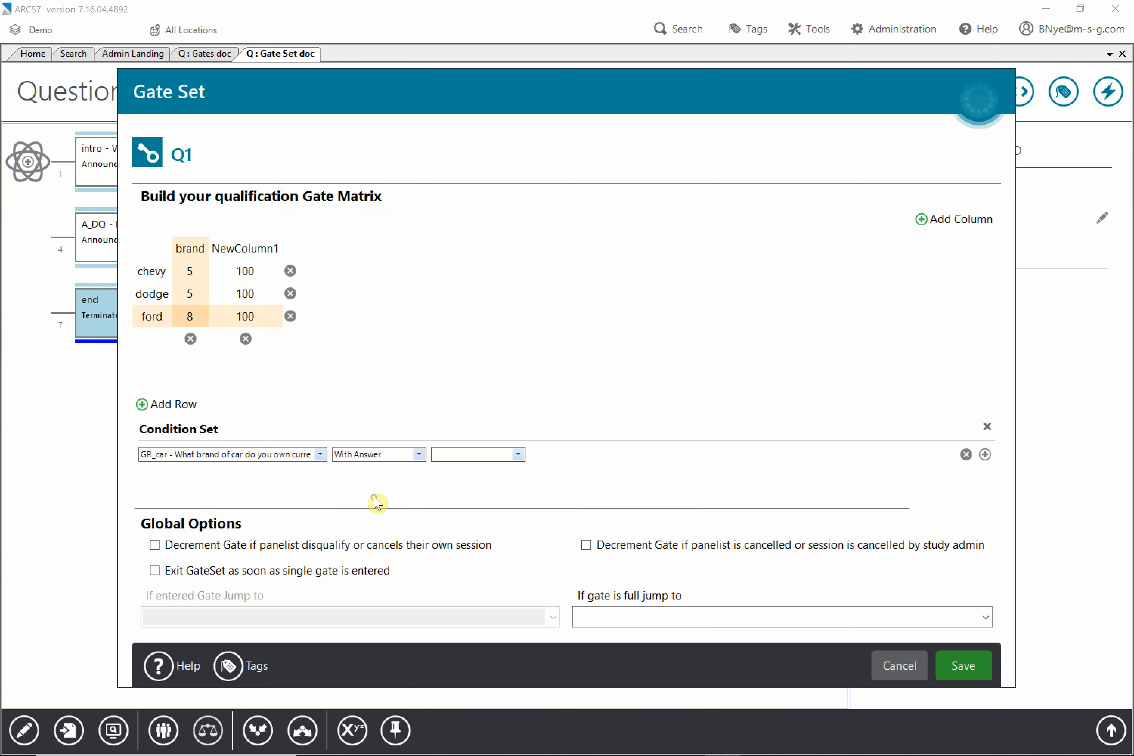
left_click(518, 455)
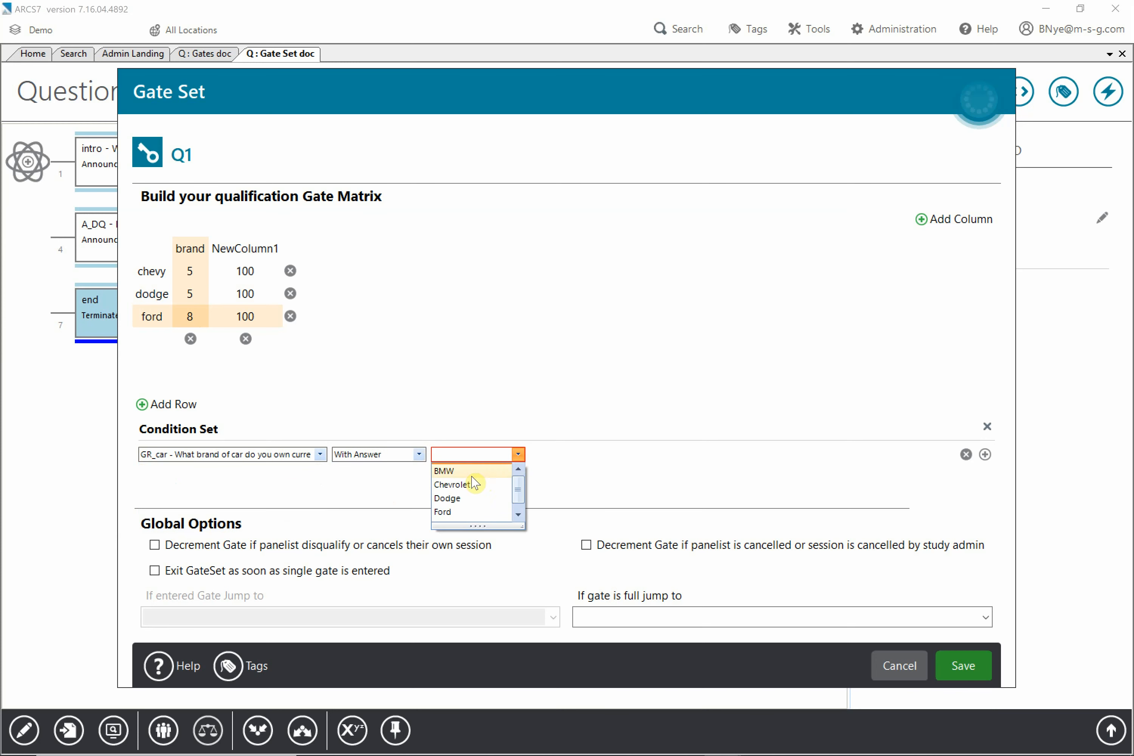
left_click(444, 513)
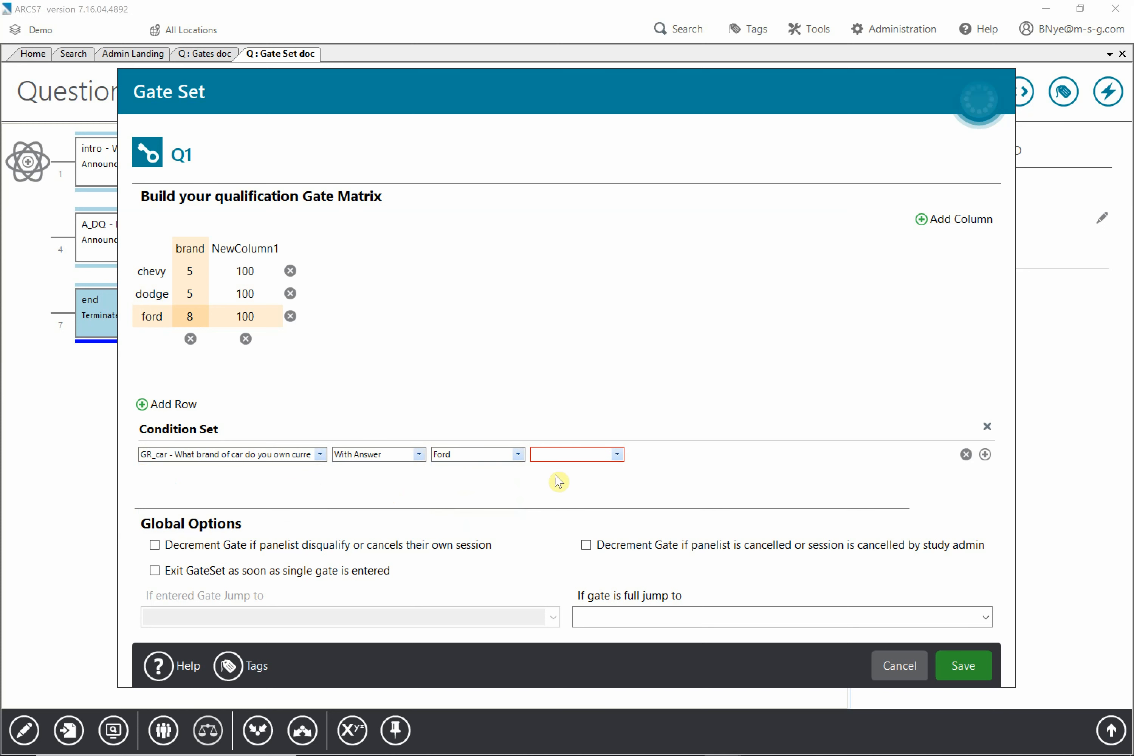
left_click(617, 455)
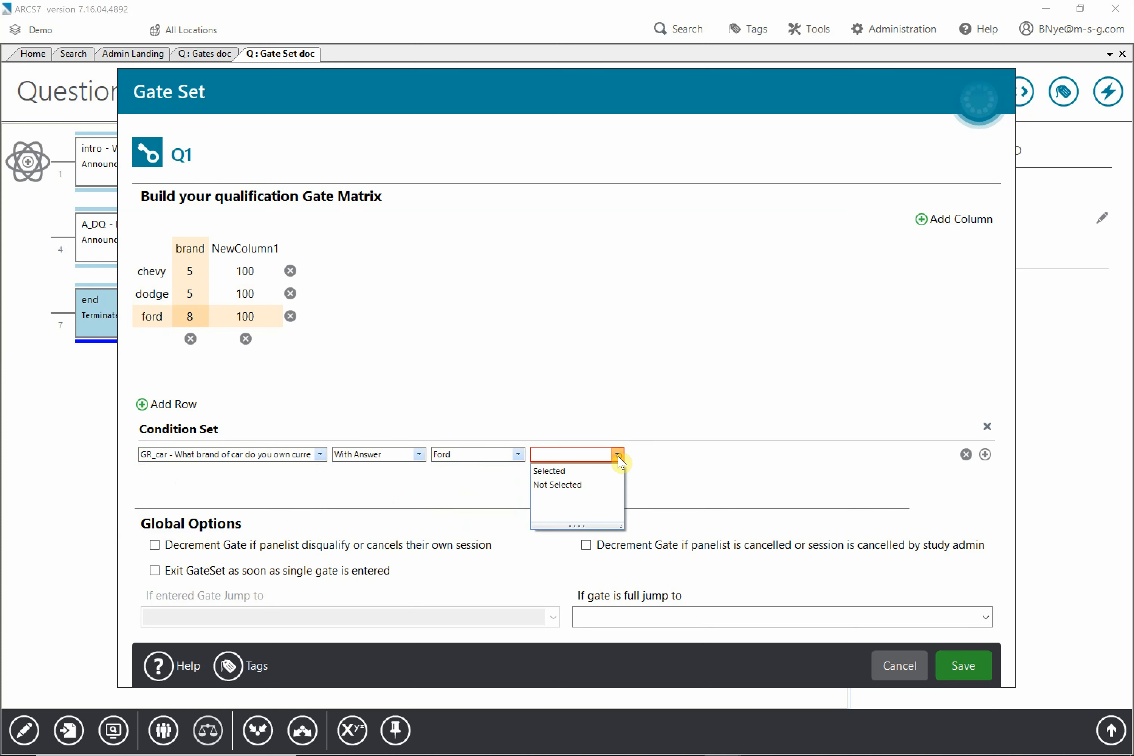
left_click(554, 471)
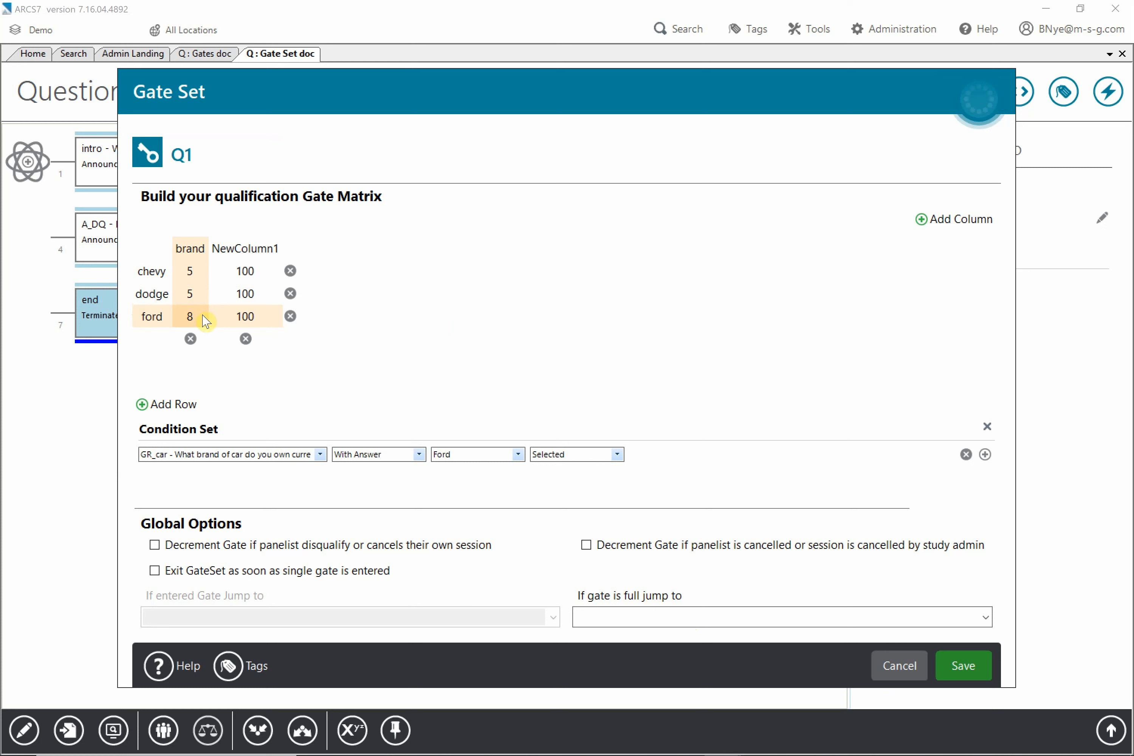
Set the full-gate jump target to A_OQ and delete the unused NewColumn1 column from the gate matrix
left_click(987, 619)
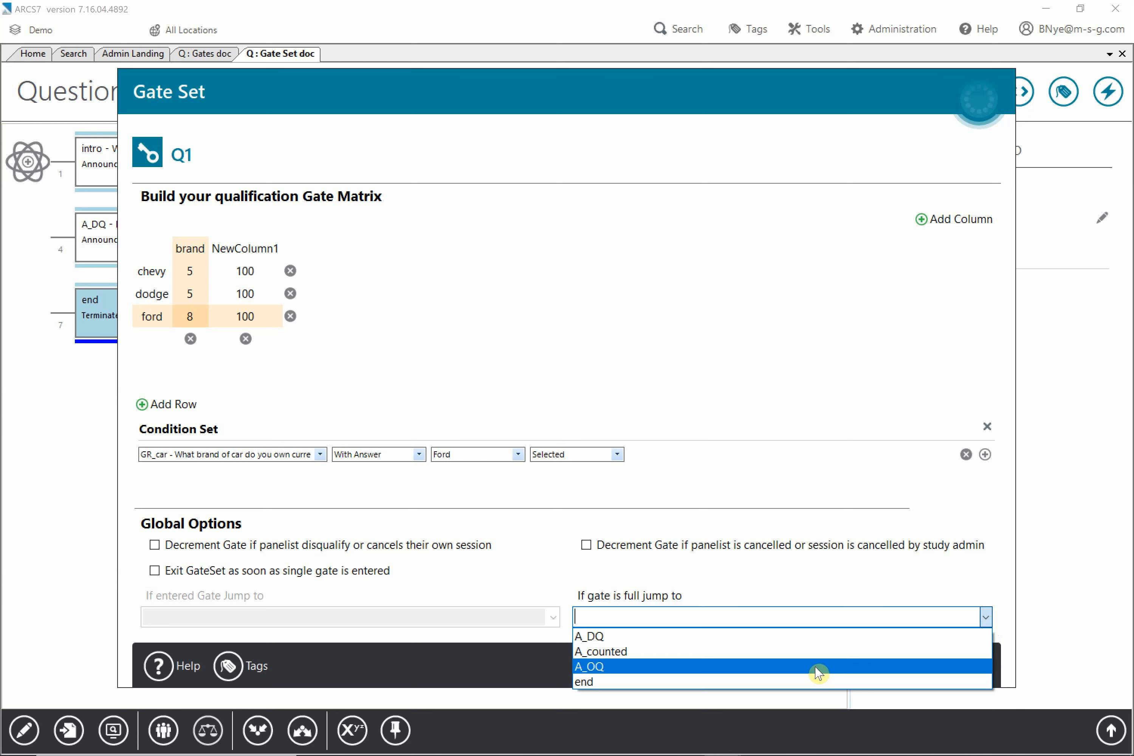
left_click(819, 667)
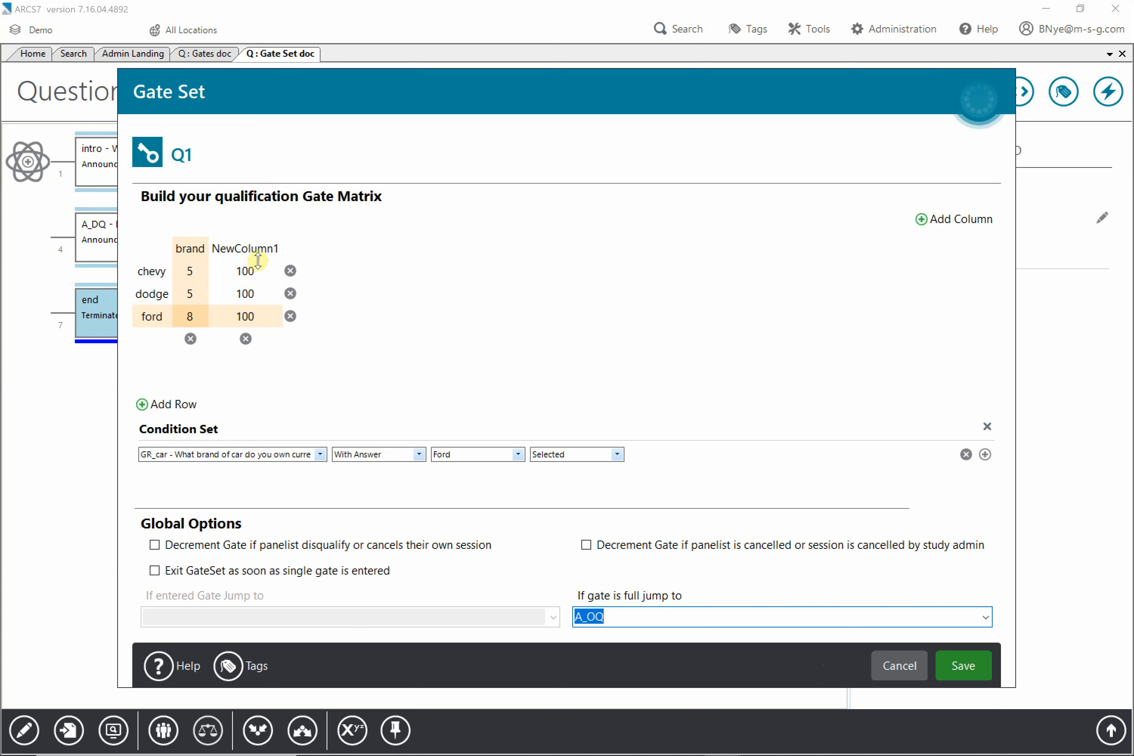
left_click(246, 339)
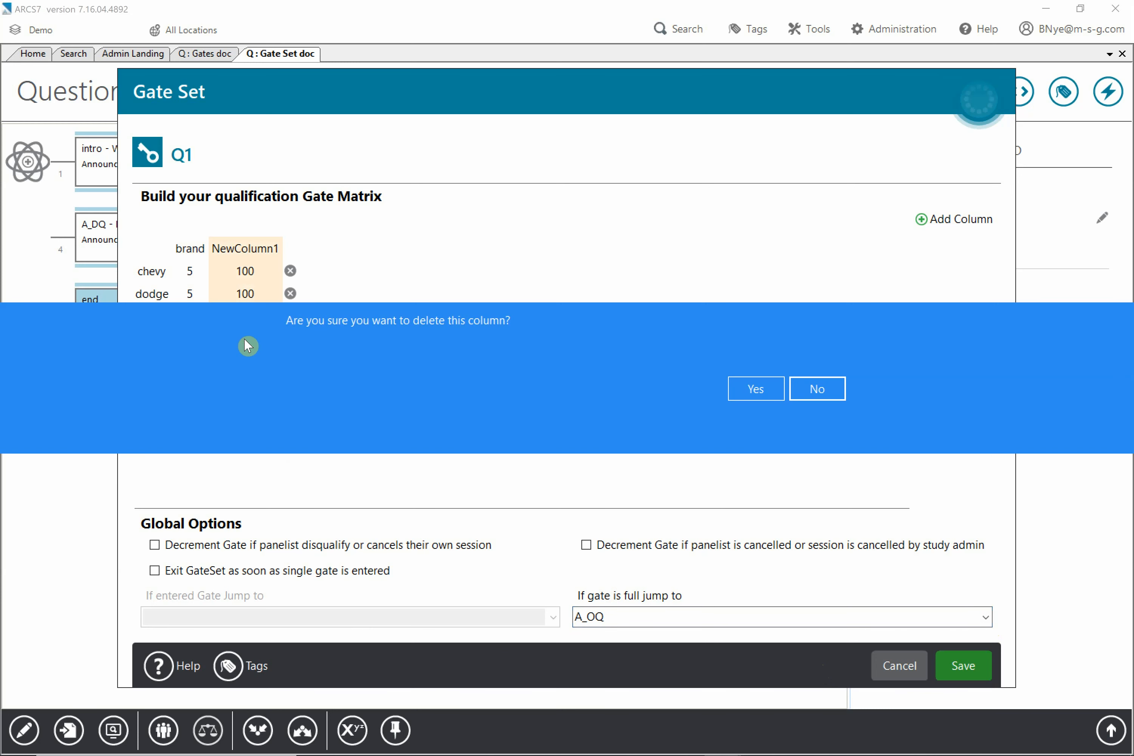
left_click(757, 390)
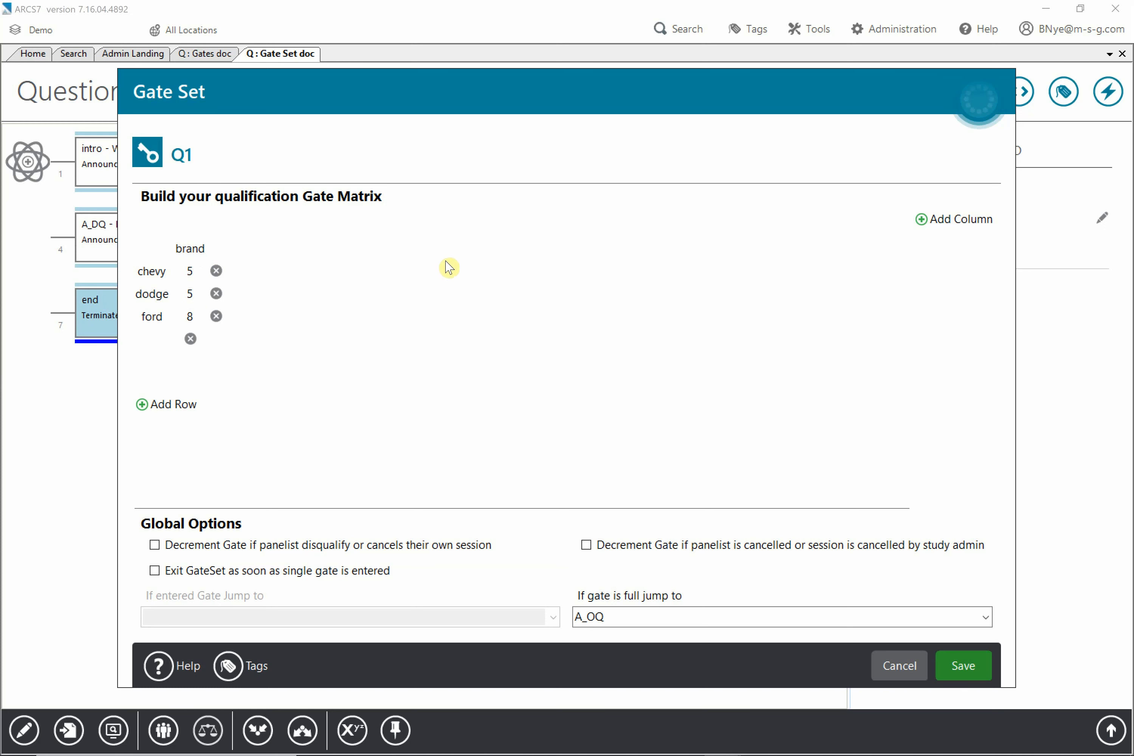
Add a second, empty AND condition to the chevy gate's condition set and remove it again
left_click(195, 274)
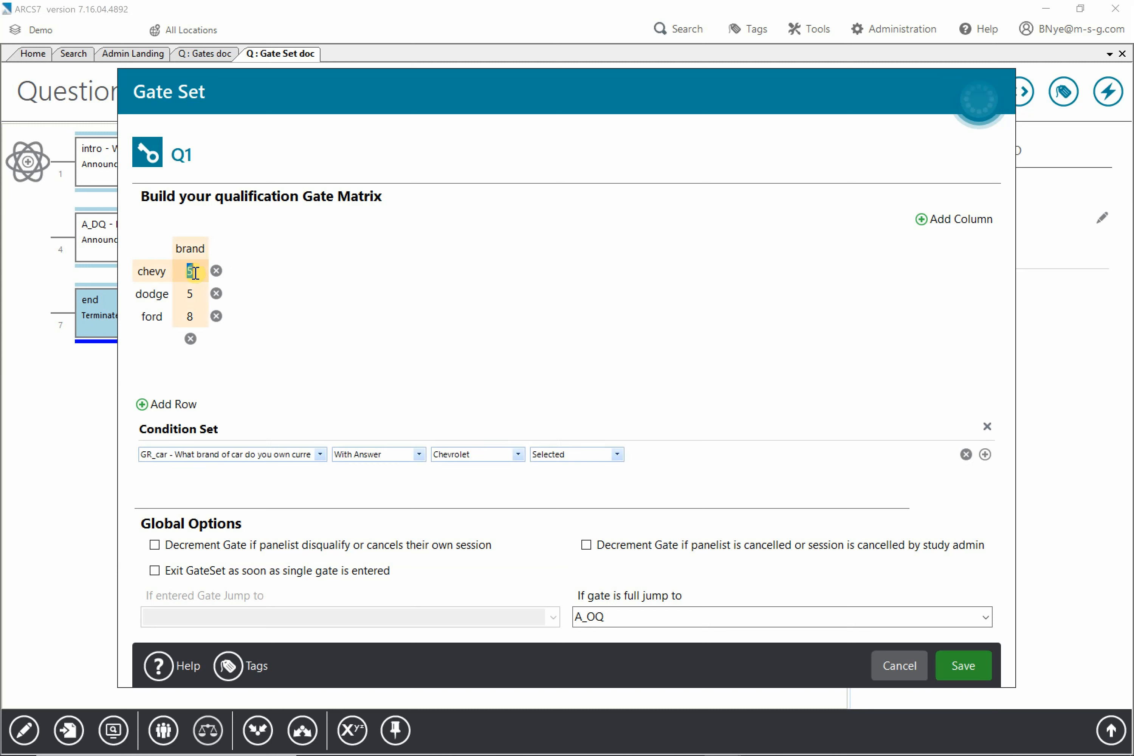
left_click(985, 454)
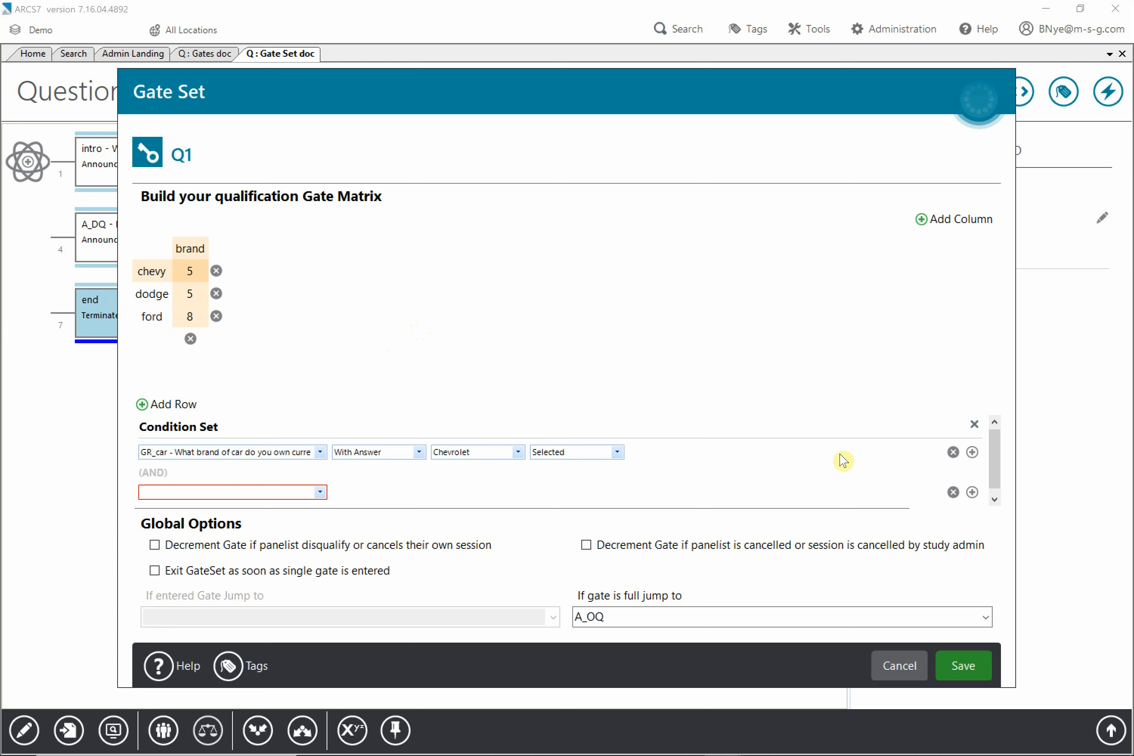
left_click(953, 492)
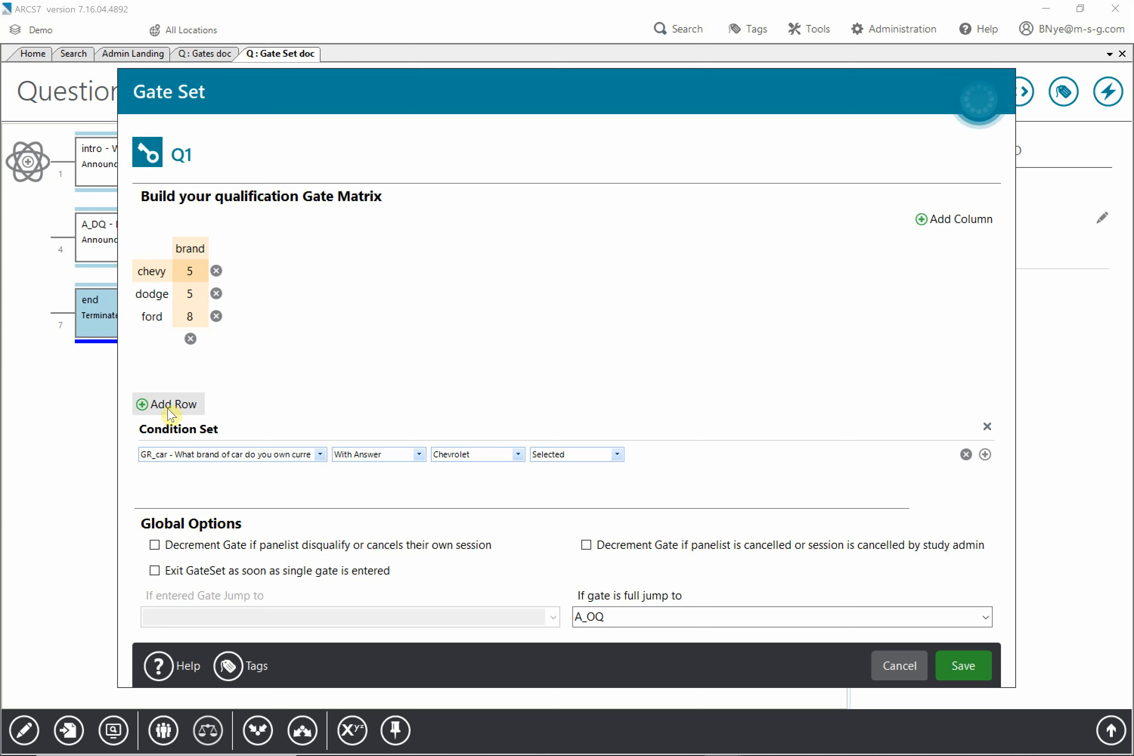
Add two rows to the gate matrix below ford and name them red and black
left_click(145, 410)
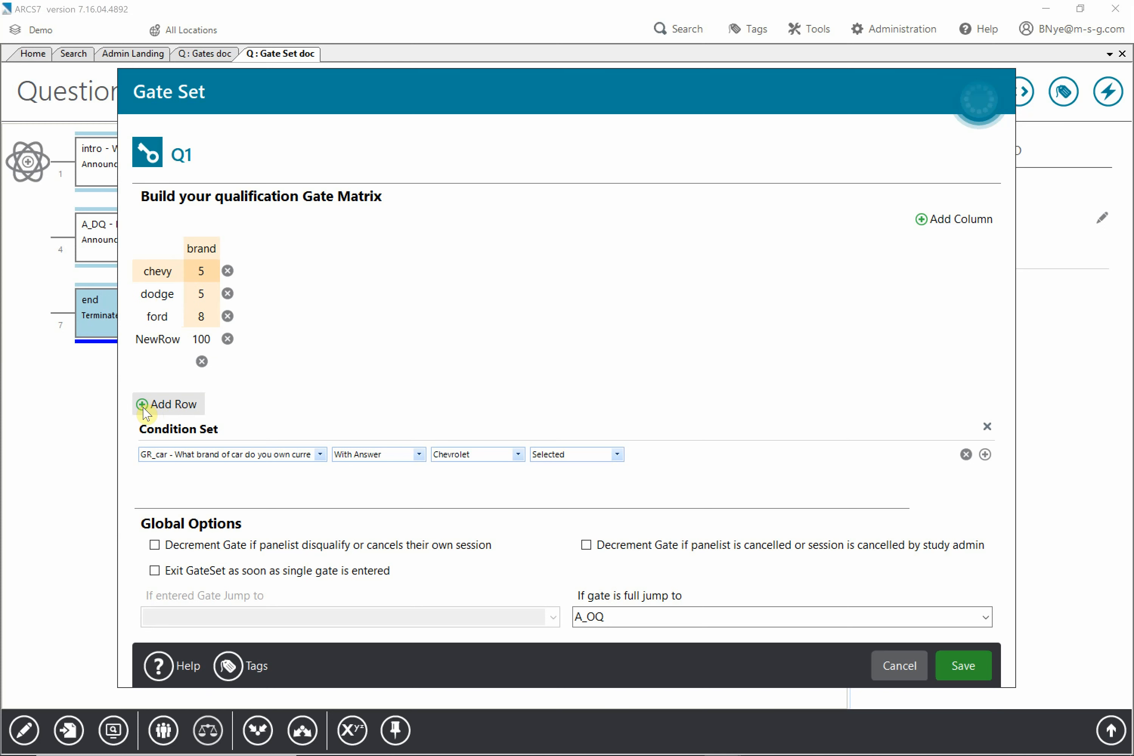
left_click(144, 410)
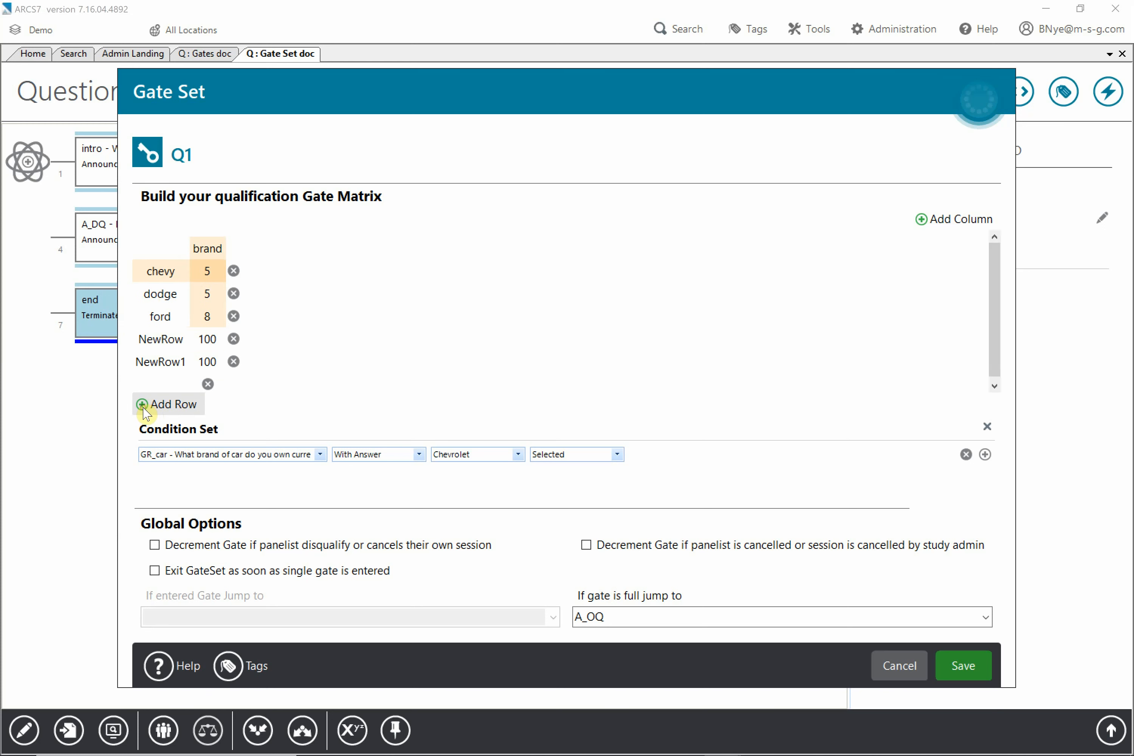
double_click(166, 340)
type("red")
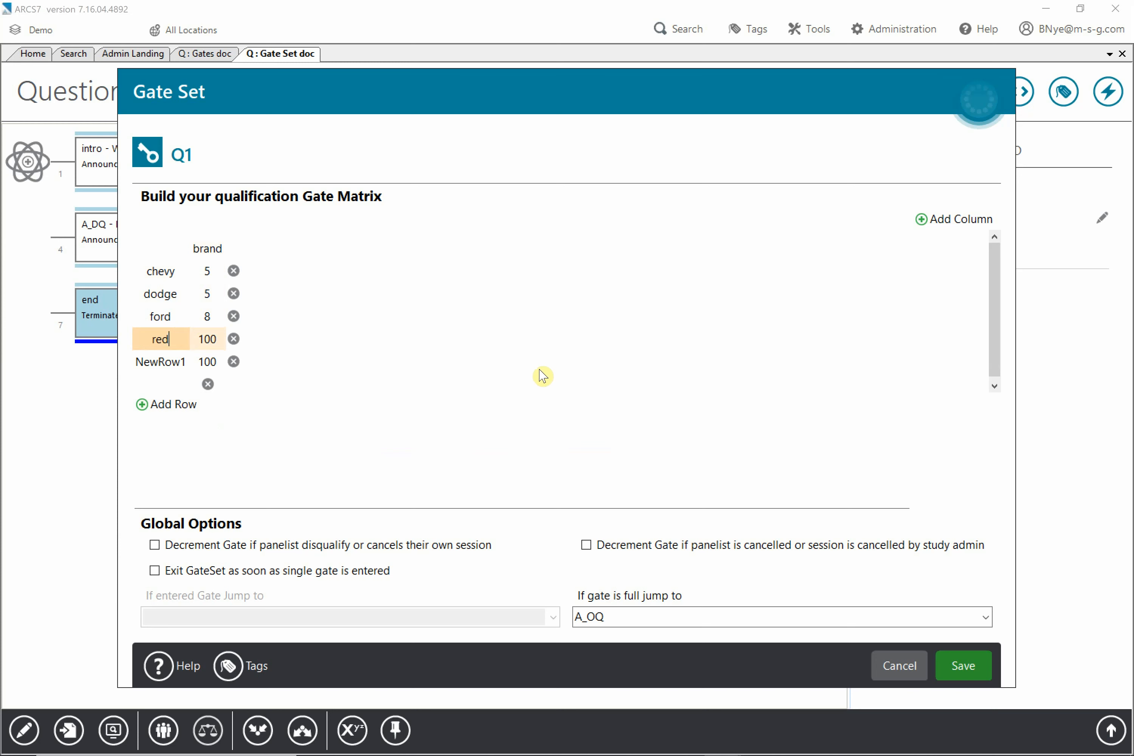
double_click(161, 362)
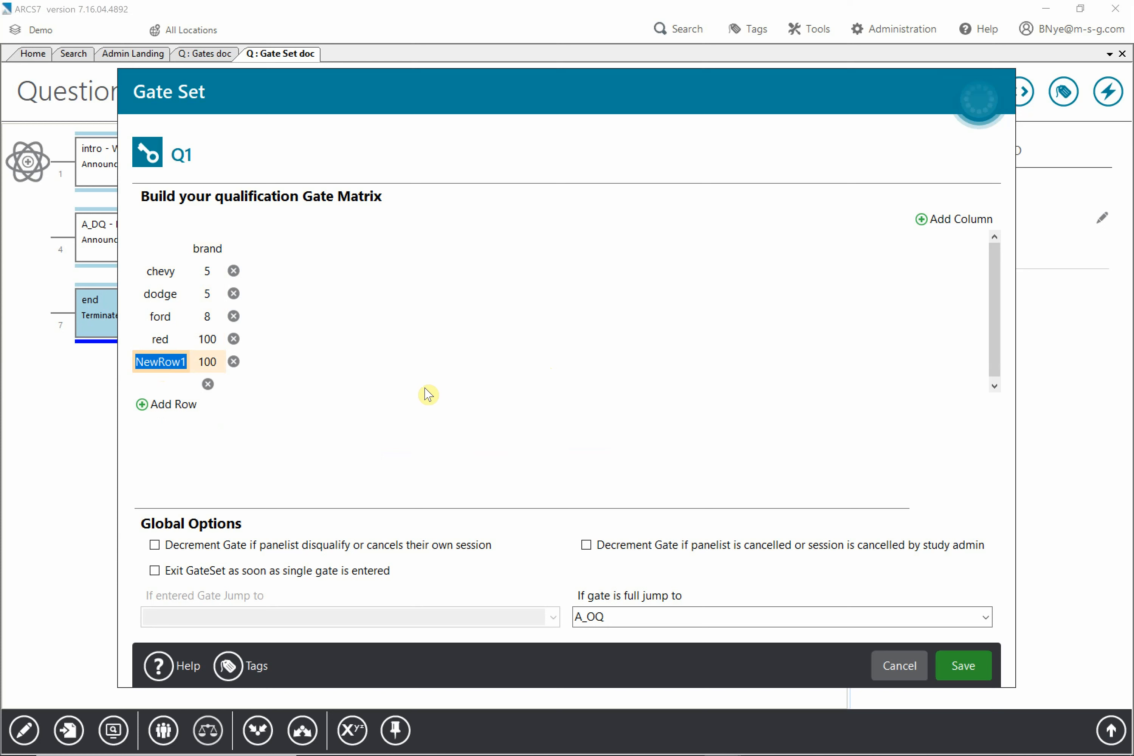
type("black")
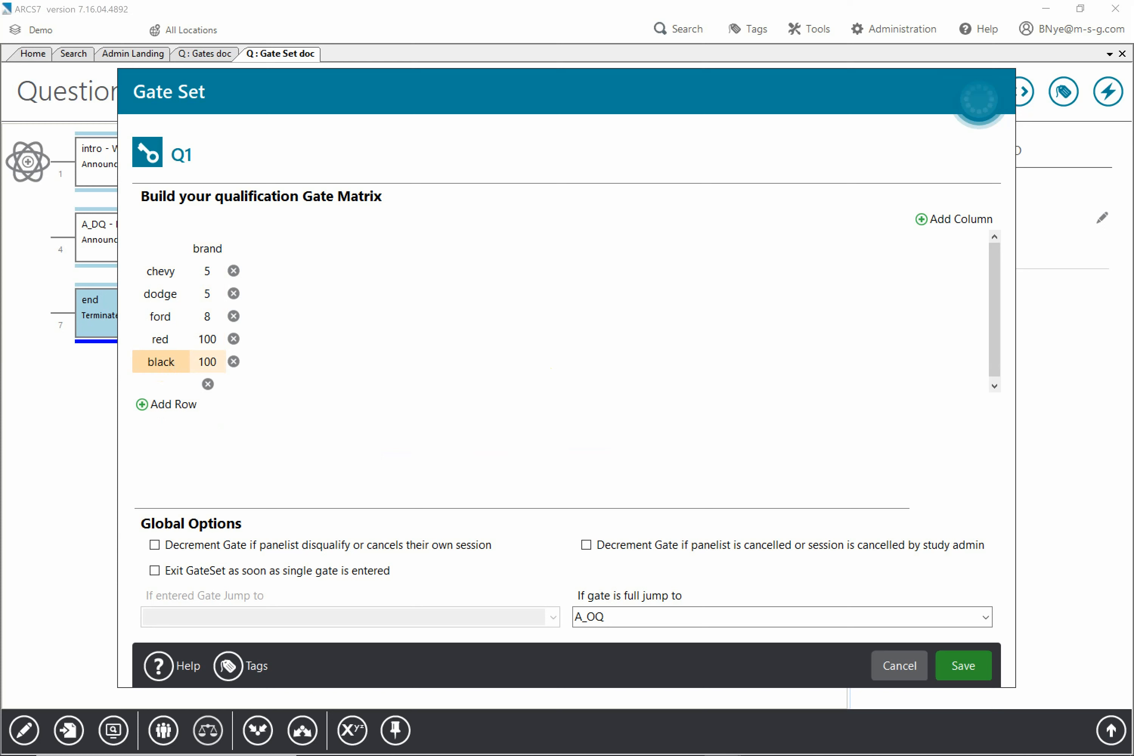
Set the brand column's gate limits to 10 for red and 10 for black
double_click(212, 340)
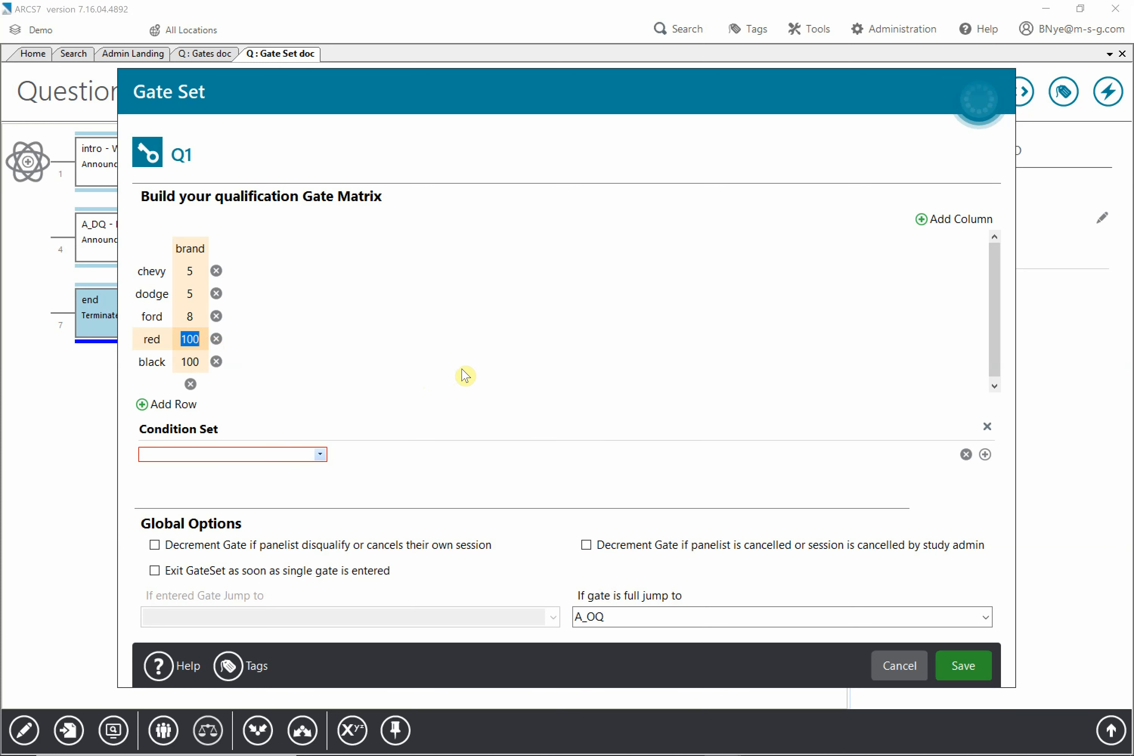
type("10")
double_click(198, 363)
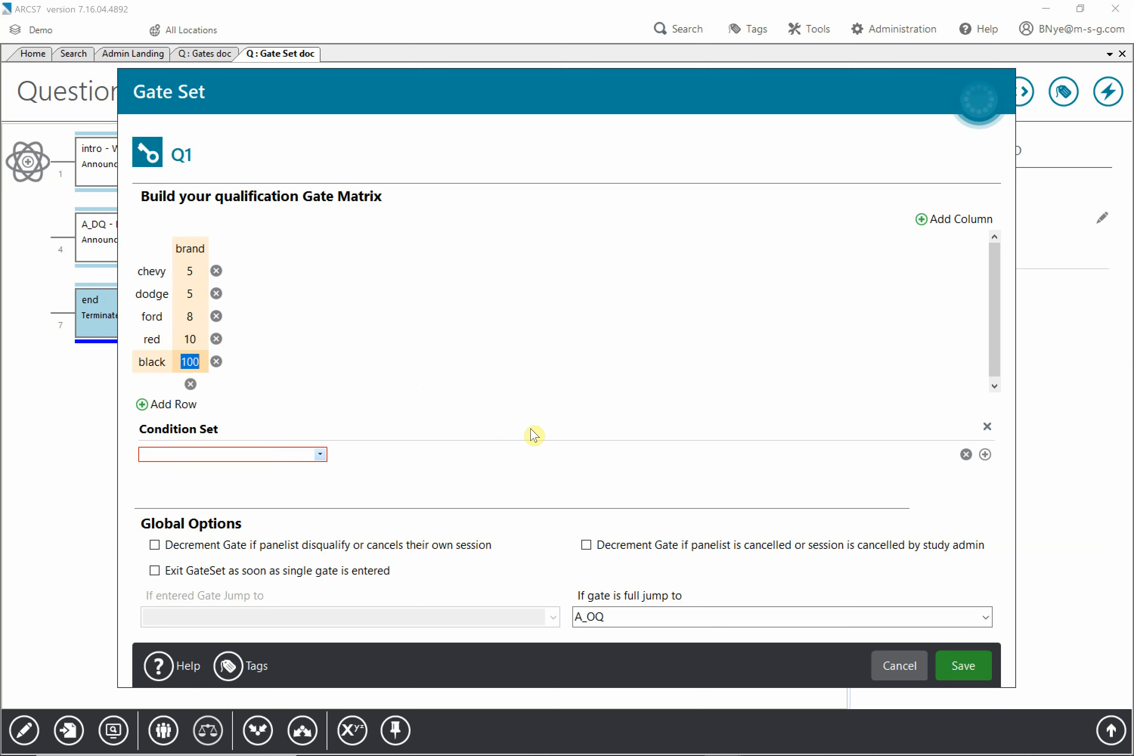
type("10")
left_click(157, 399)
Define the condition for the black gate in the brand column as GR_color, With Answer, Black, Selected
left_click(320, 456)
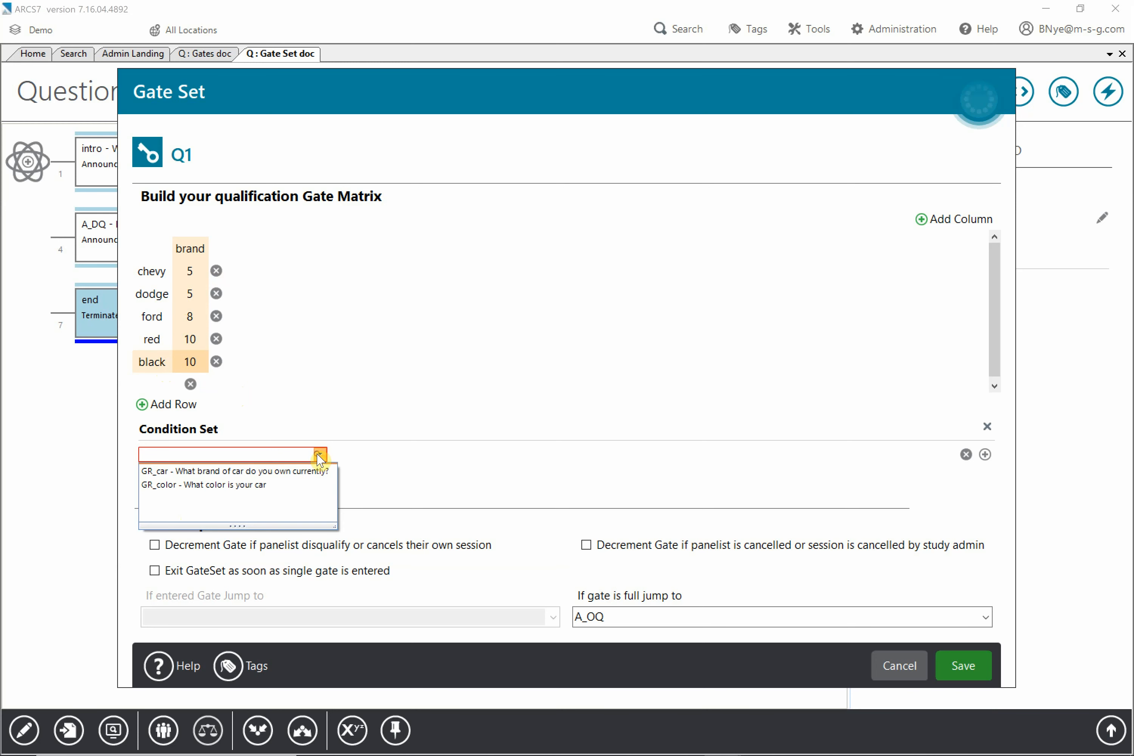
left_click(244, 485)
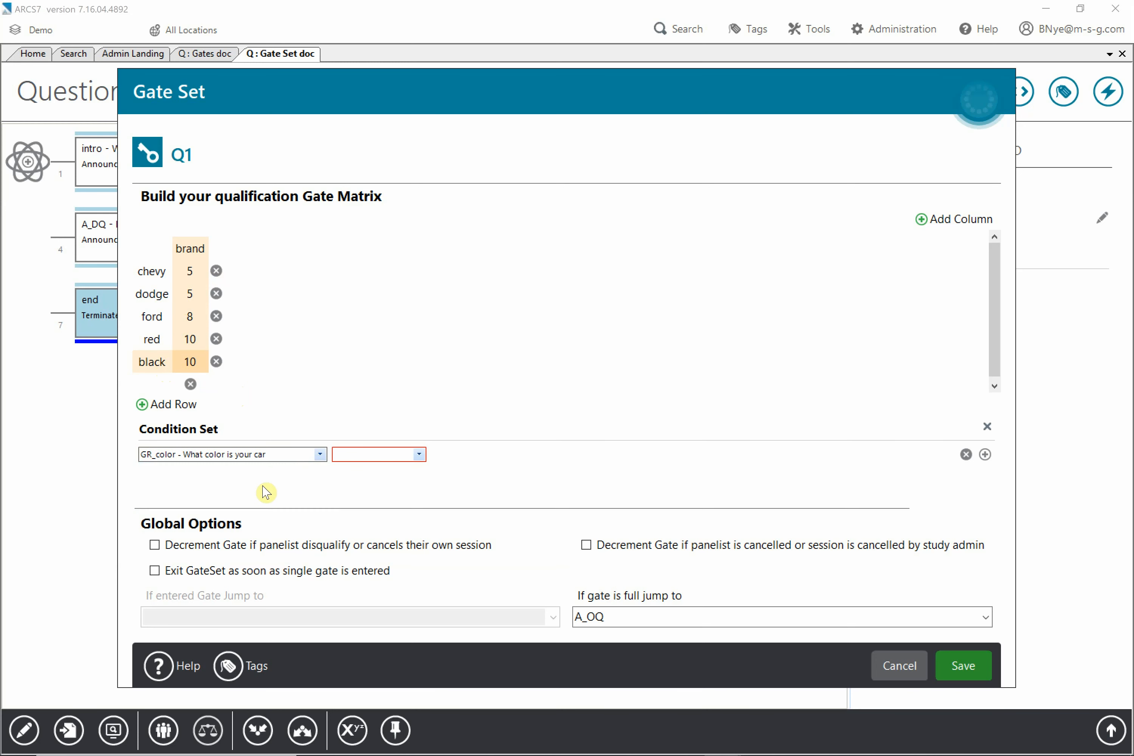
left_click(419, 454)
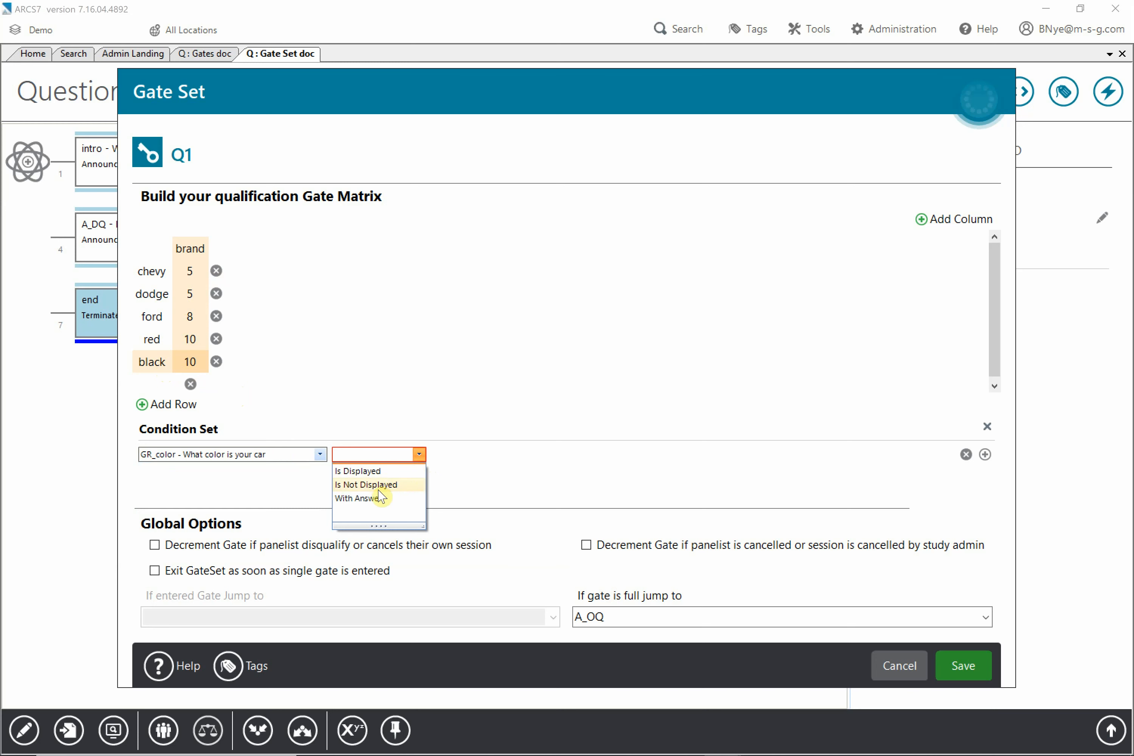
left_click(371, 498)
left_click(517, 456)
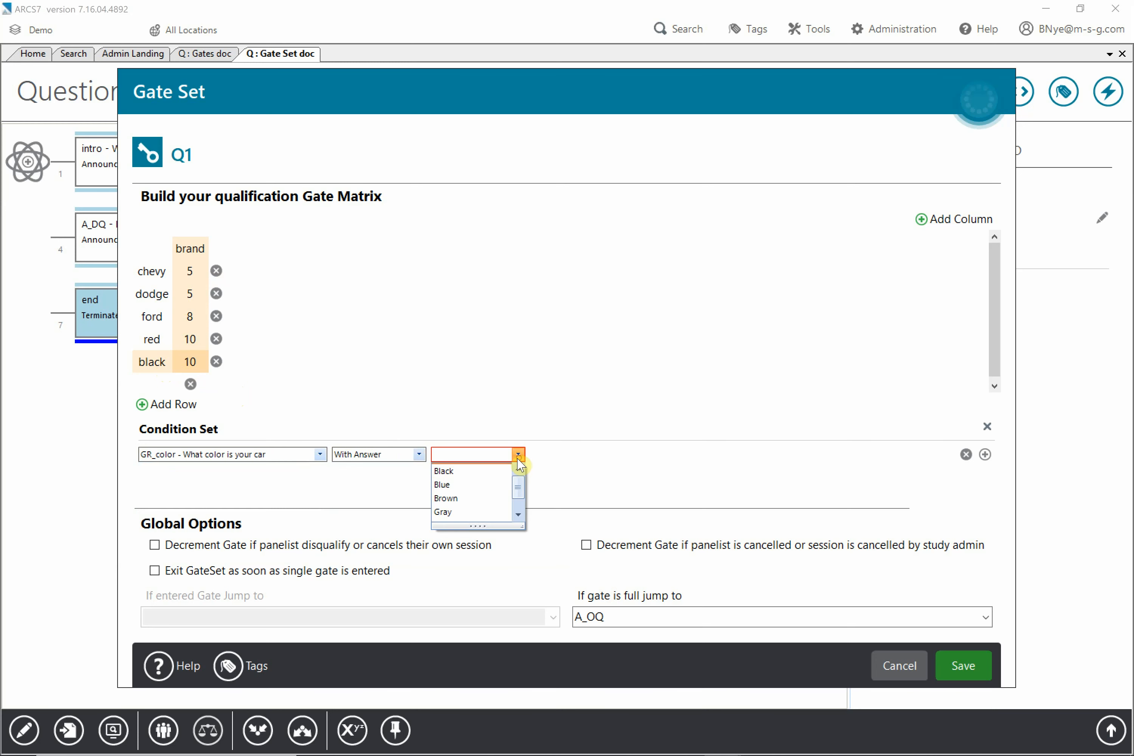
left_click(518, 514)
left_click(471, 501)
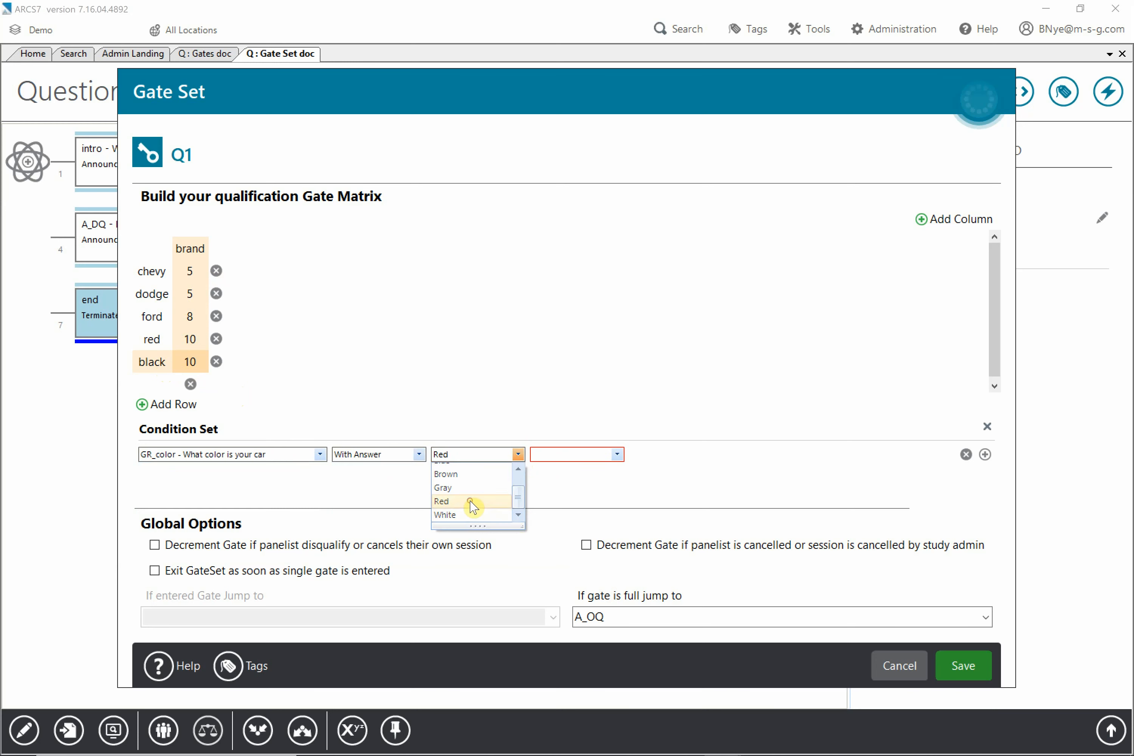
left_click(617, 454)
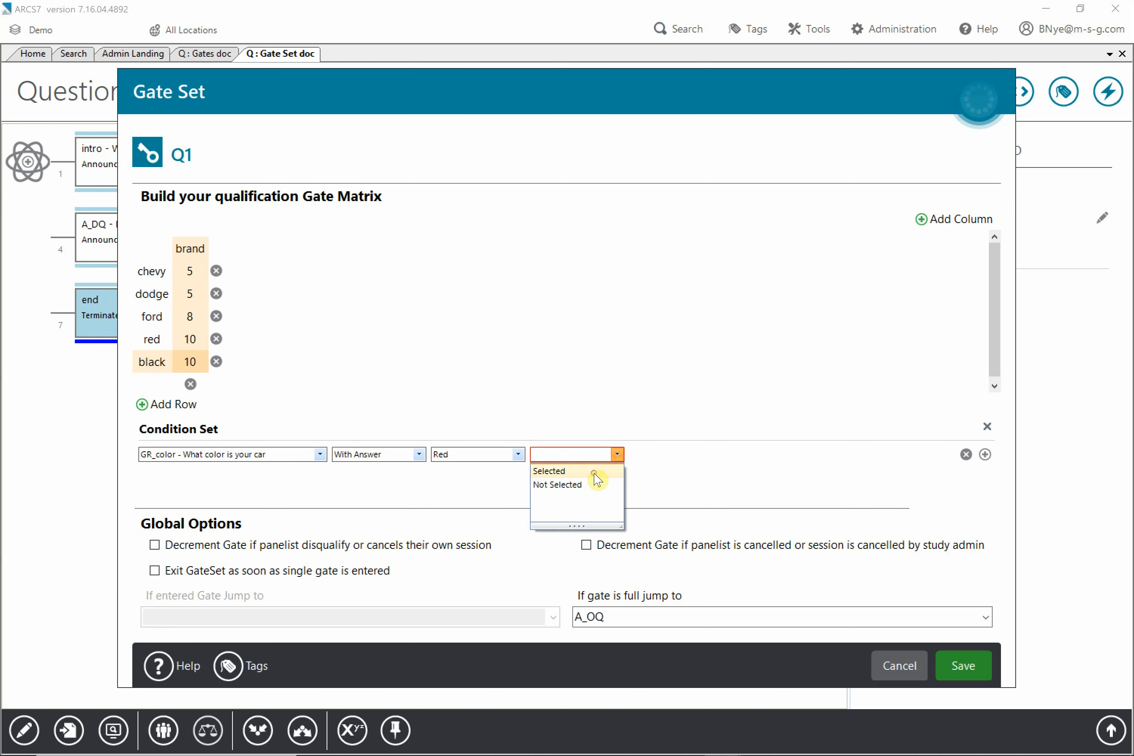
left_click(596, 472)
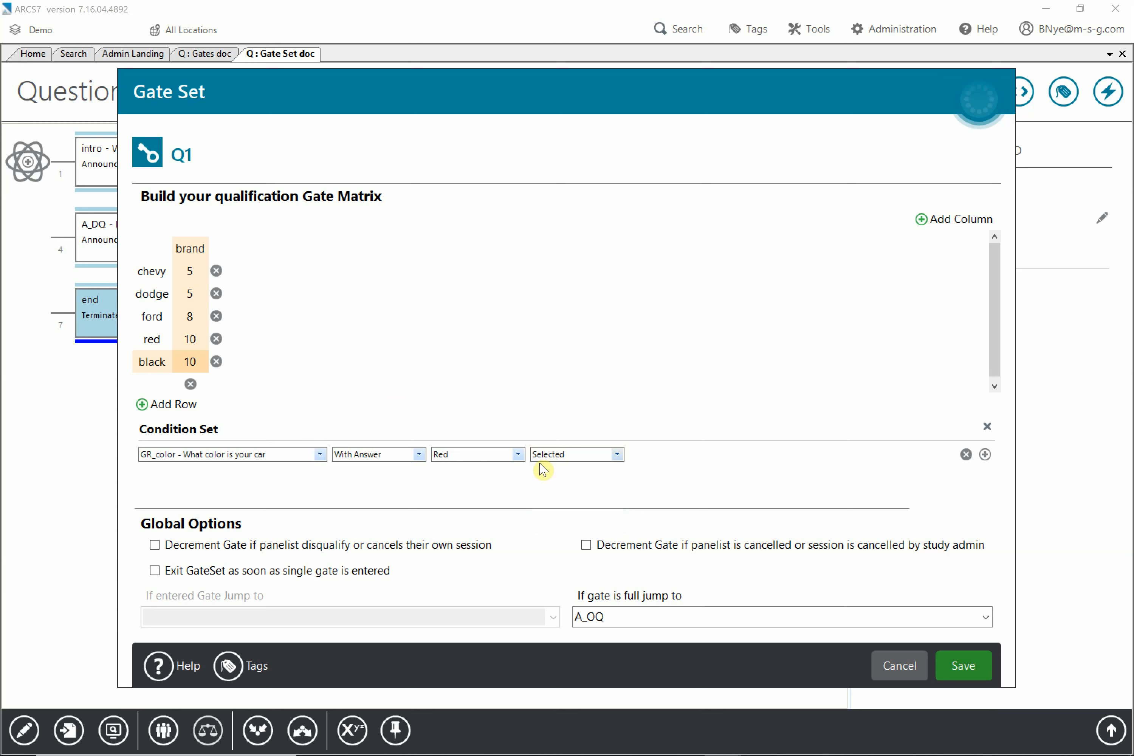
left_click(519, 456)
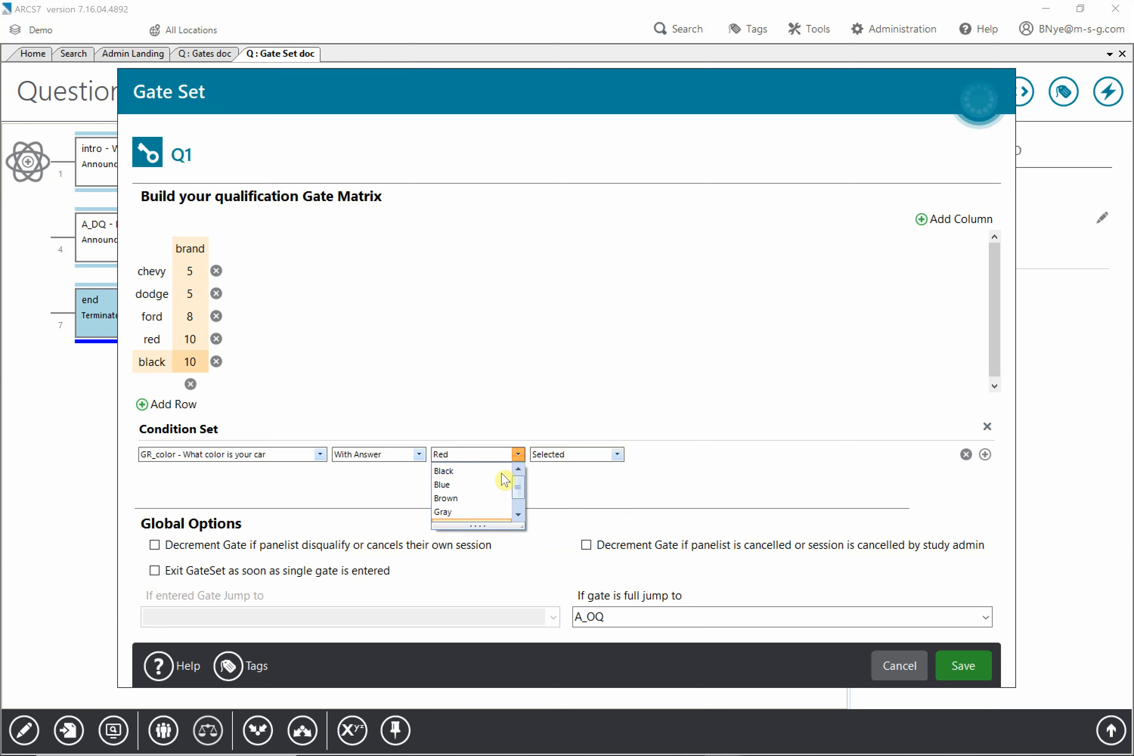
left_click(471, 473)
left_click(617, 455)
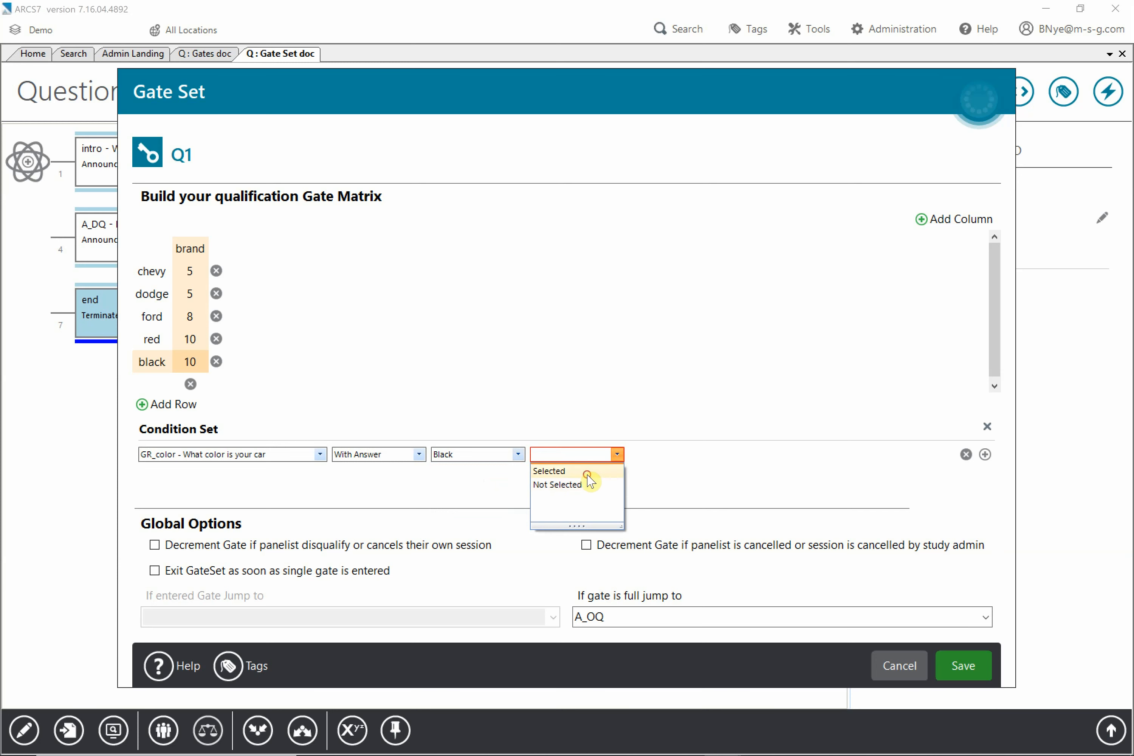
left_click(584, 472)
Choose the GR_color question for the red gate's condition in the brand column
left_click(191, 340)
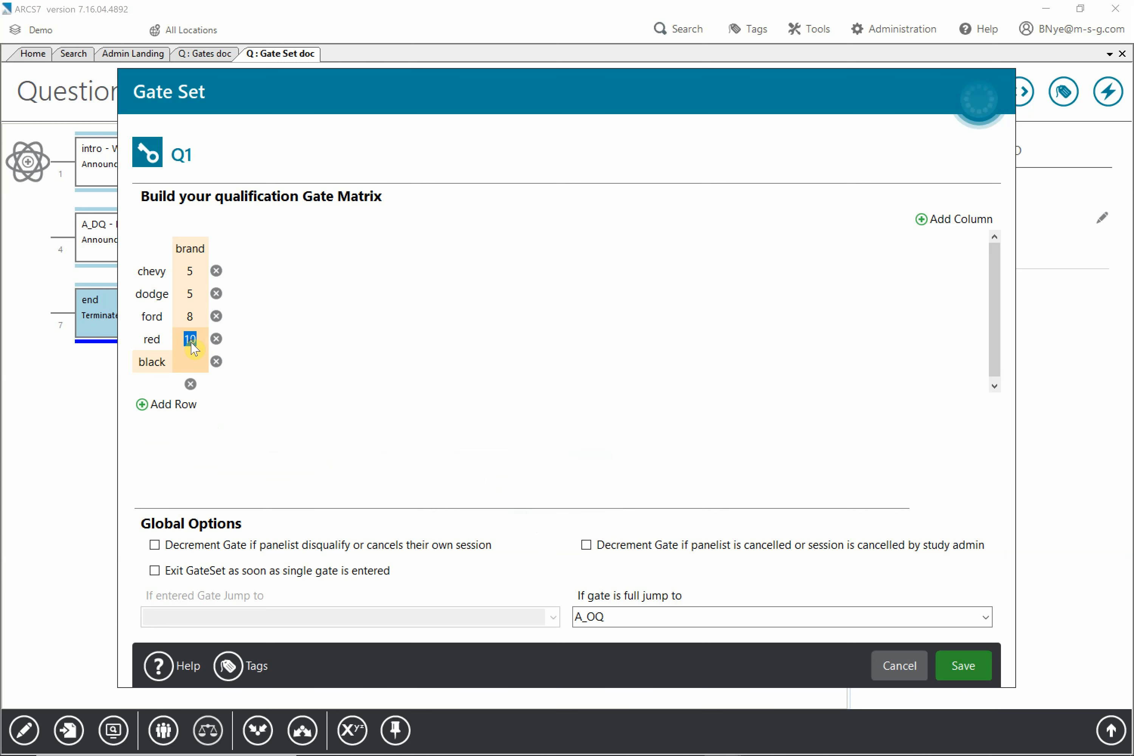
left_click(320, 455)
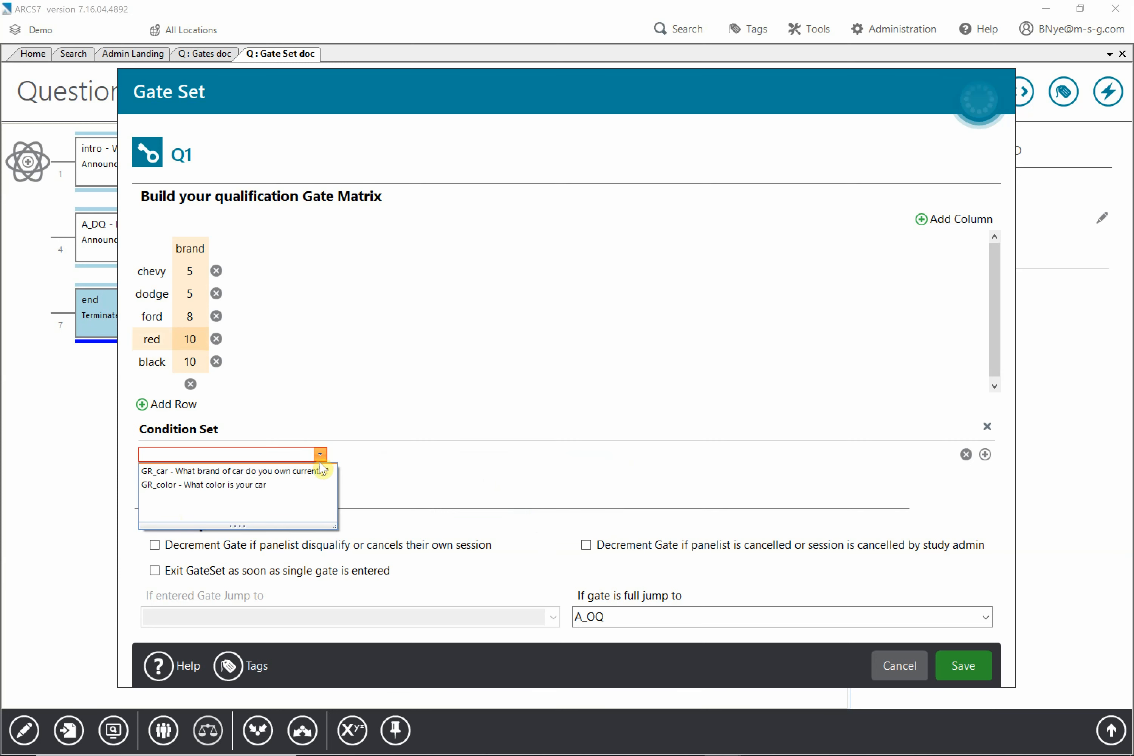
left_click(250, 484)
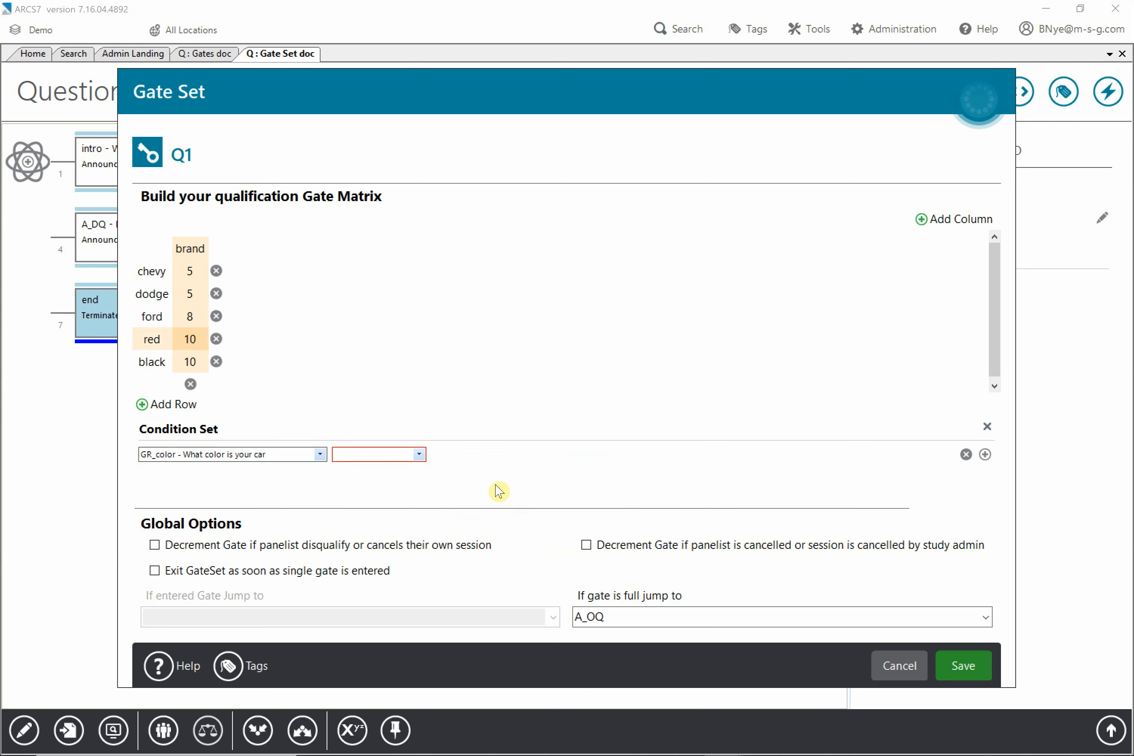